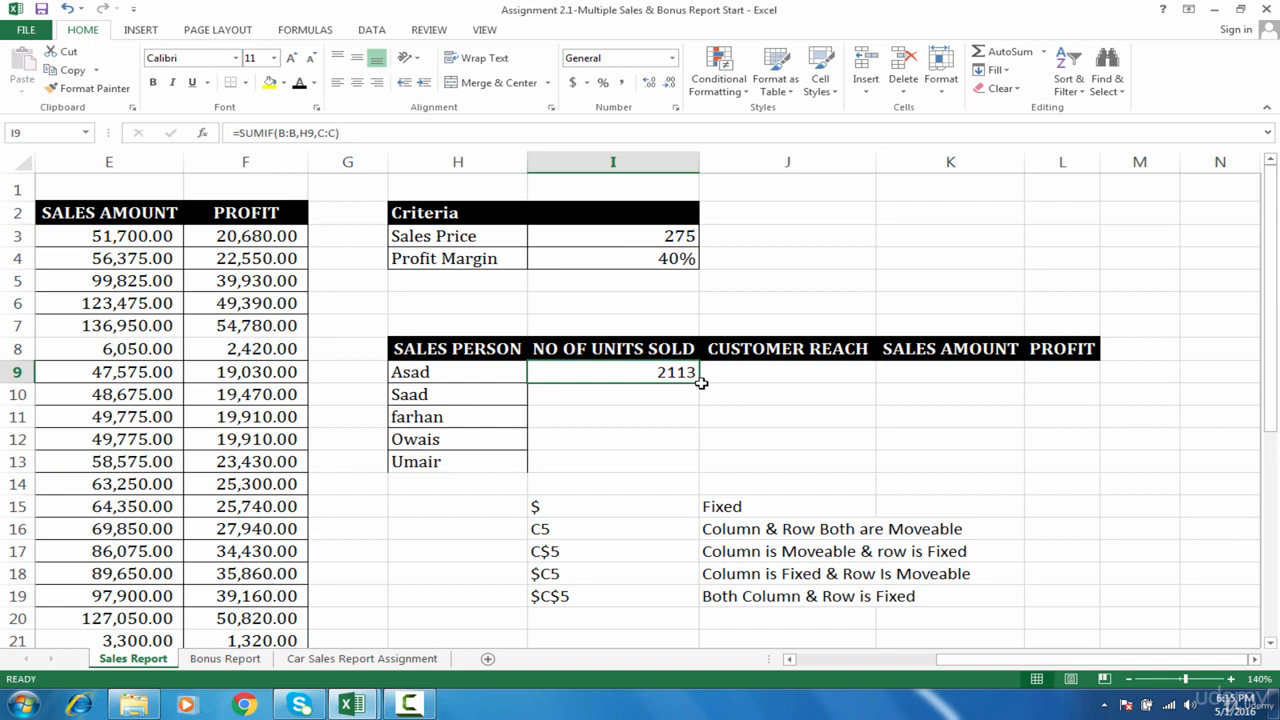
Step: Try filling the SUMIF formula from I9 across to L9, and undo the fill
{"action": "left_click_drag", "start_coordinate": [701, 383], "coordinate": [1131, 342]}
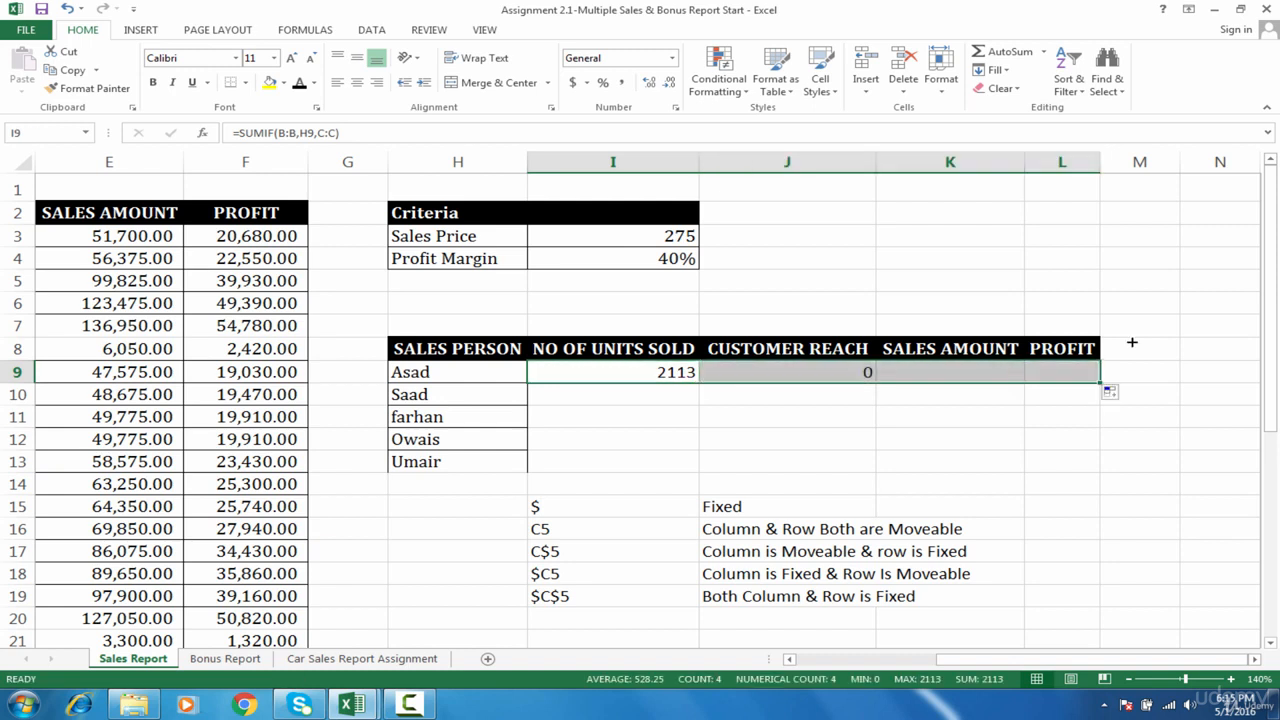
{"action": "key", "text": "ctrl+z"}
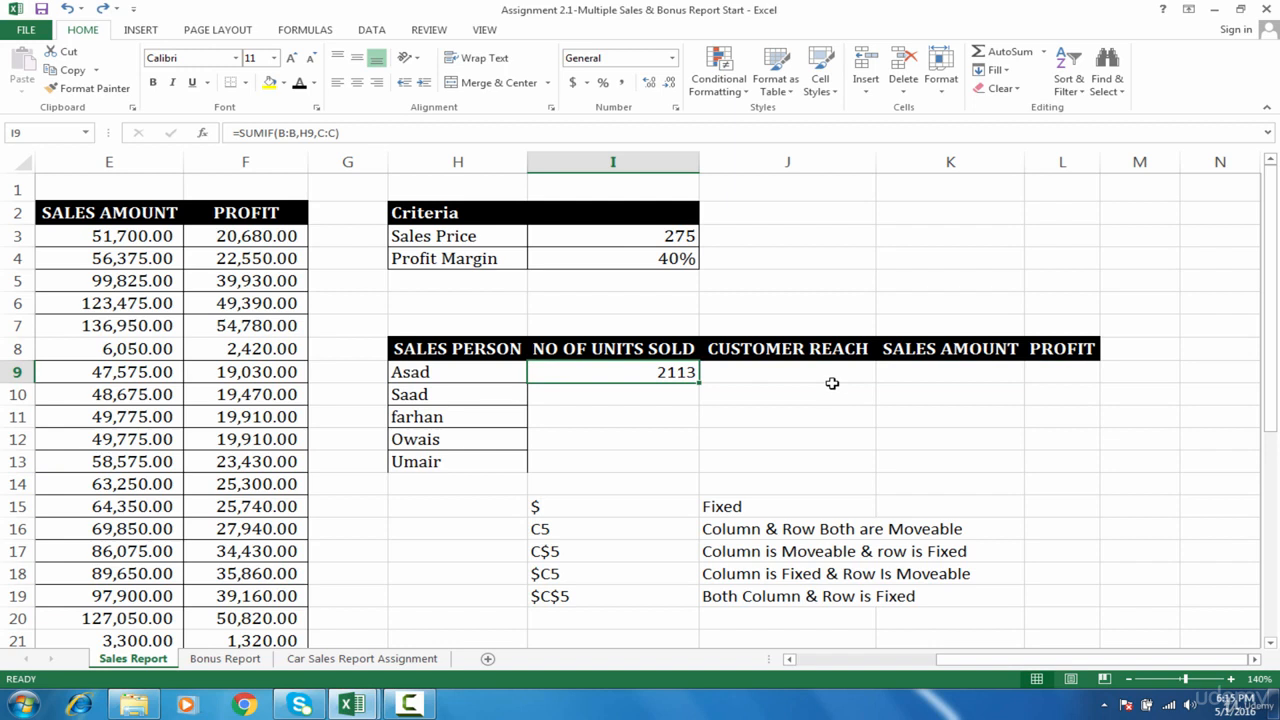
Step: Open the SUMIF formula in I9 for editing and examine how its B:B range covers the Sales Person column
{"action": "double_click", "coordinate": [667, 374]}
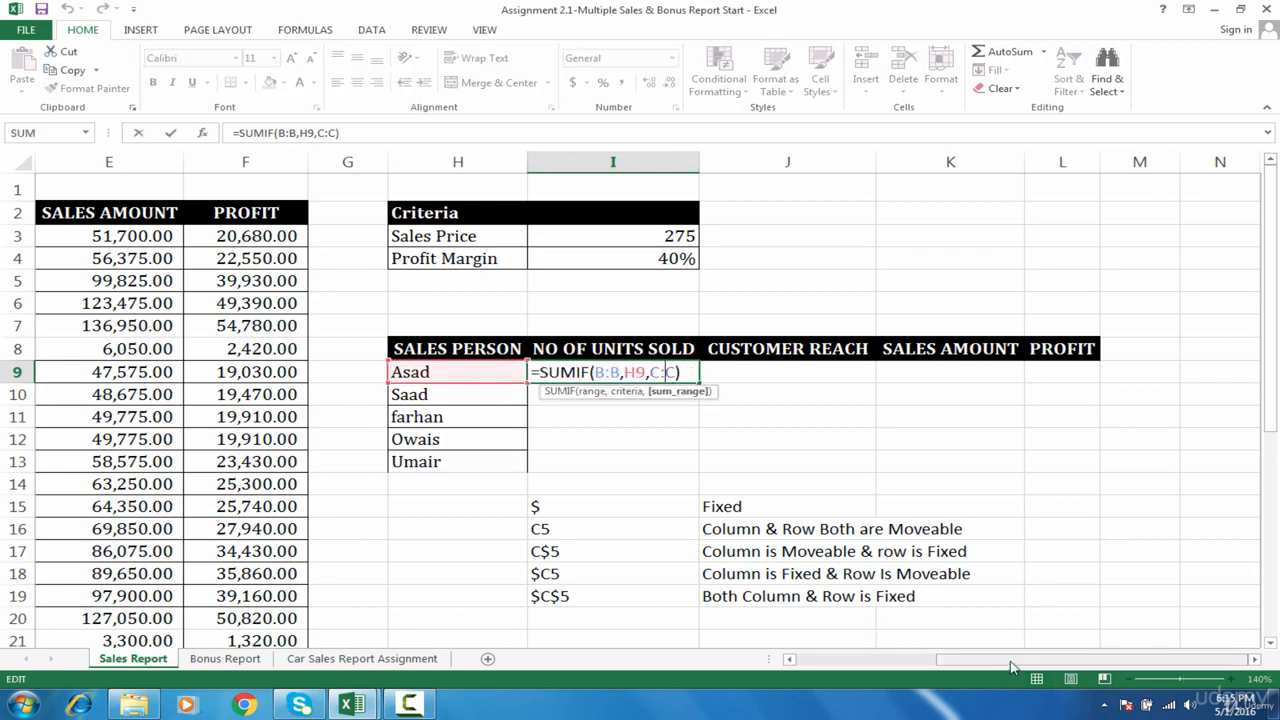
{"action": "left_click_drag", "start_coordinate": [1006, 663], "coordinate": [936, 664]}
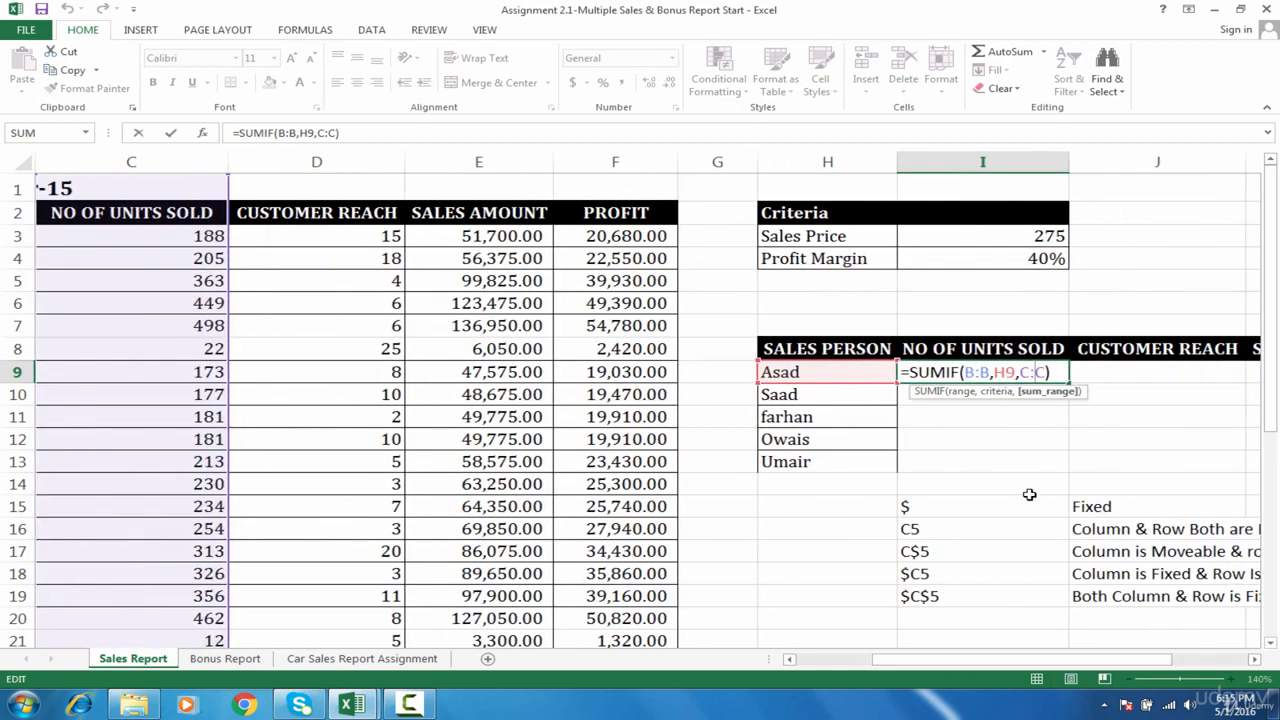
{"action": "left_click_drag", "start_coordinate": [990, 372], "coordinate": [964, 372]}
{"action": "left_click_drag", "start_coordinate": [1114, 663], "coordinate": [1005, 660]}
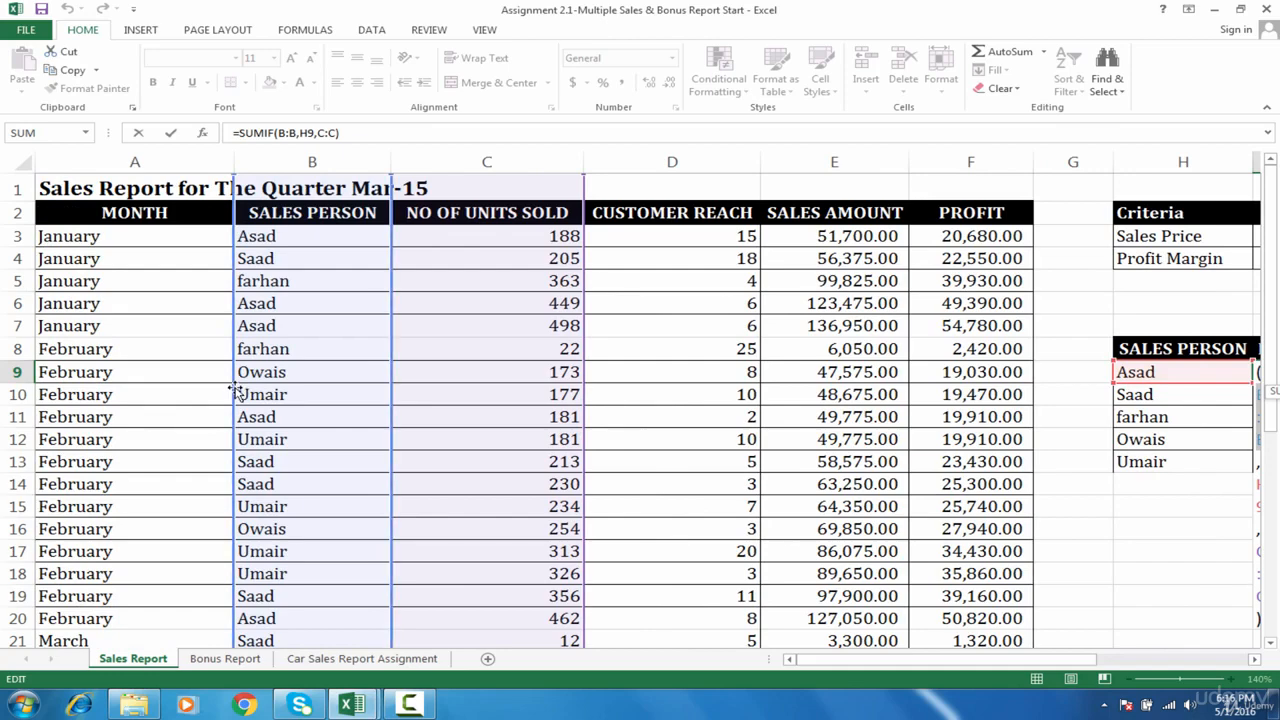
{"action": "left_click_drag", "start_coordinate": [950, 665], "coordinate": [1090, 665]}
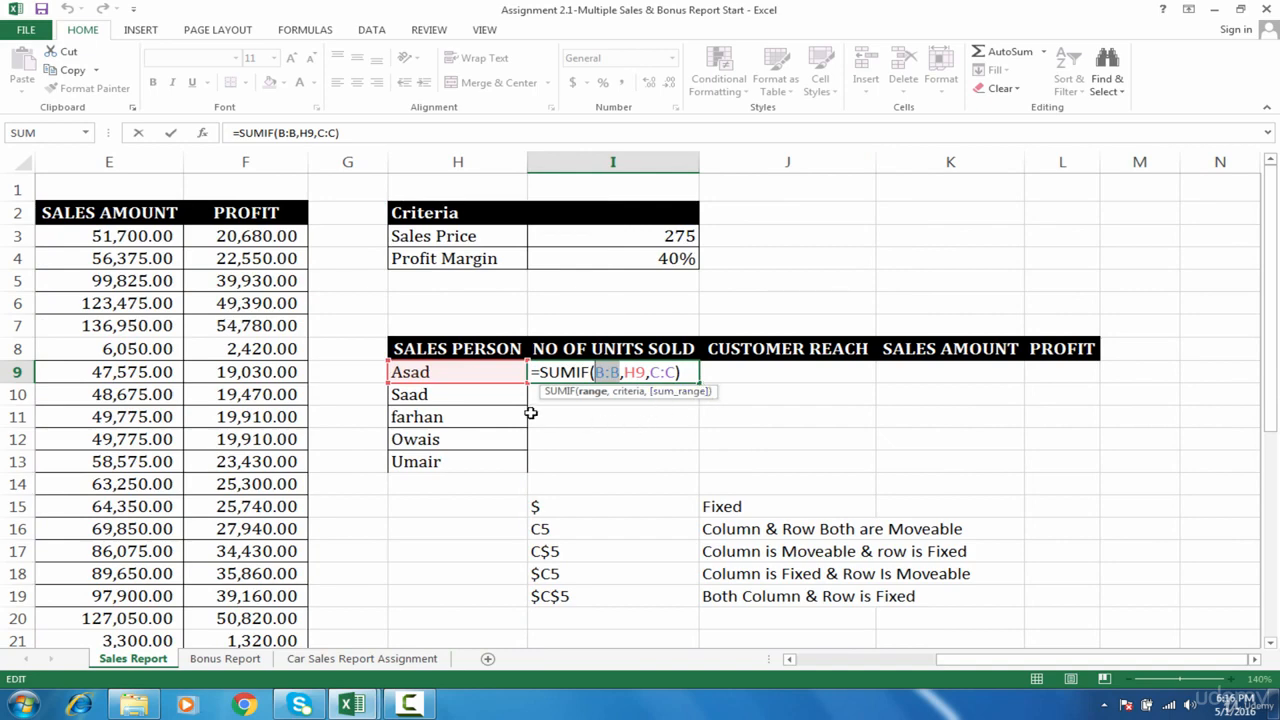
{"action": "mouse_move", "coordinate": [982, 667]}
{"action": "left_mouse_down"}
{"action": "mouse_move", "coordinate": [818, 675]}
{"action": "mouse_move", "coordinate": [980, 680]}
{"action": "left_mouse_up"}
{"action": "left_click_drag", "start_coordinate": [996, 667], "coordinate": [855, 660]}
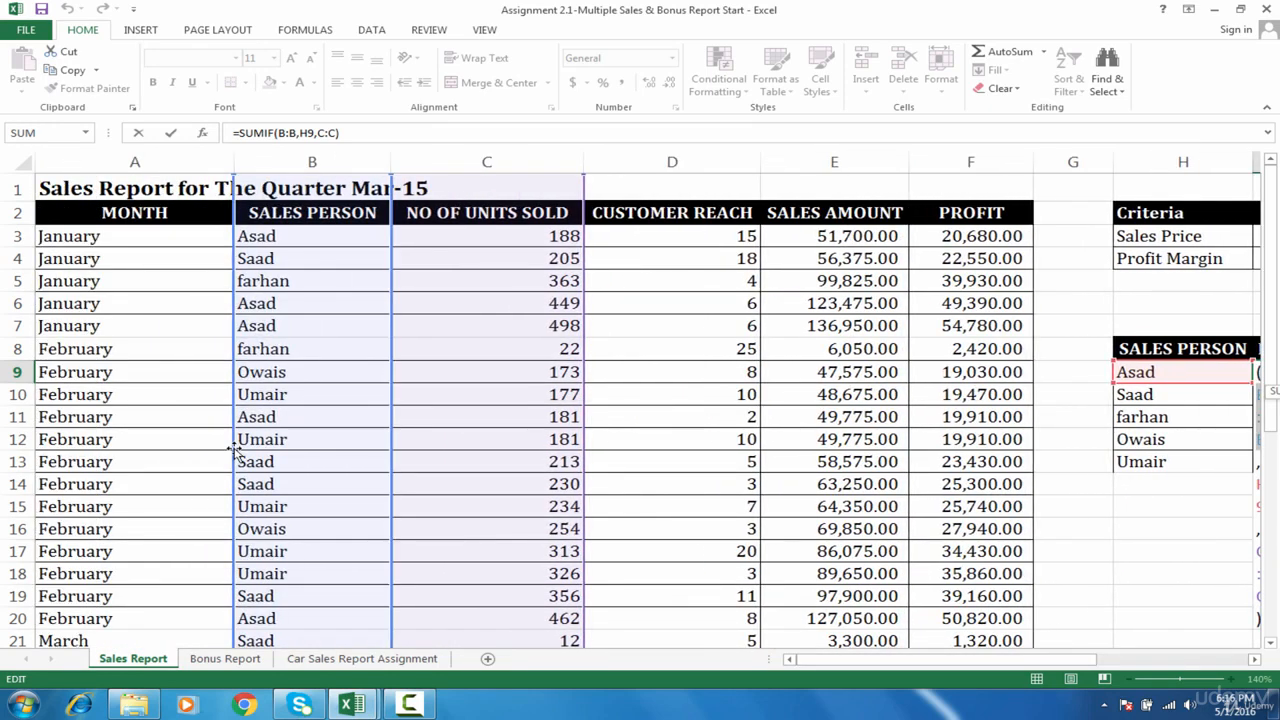
{"action": "left_click_drag", "start_coordinate": [238, 455], "coordinate": [366, 371]}
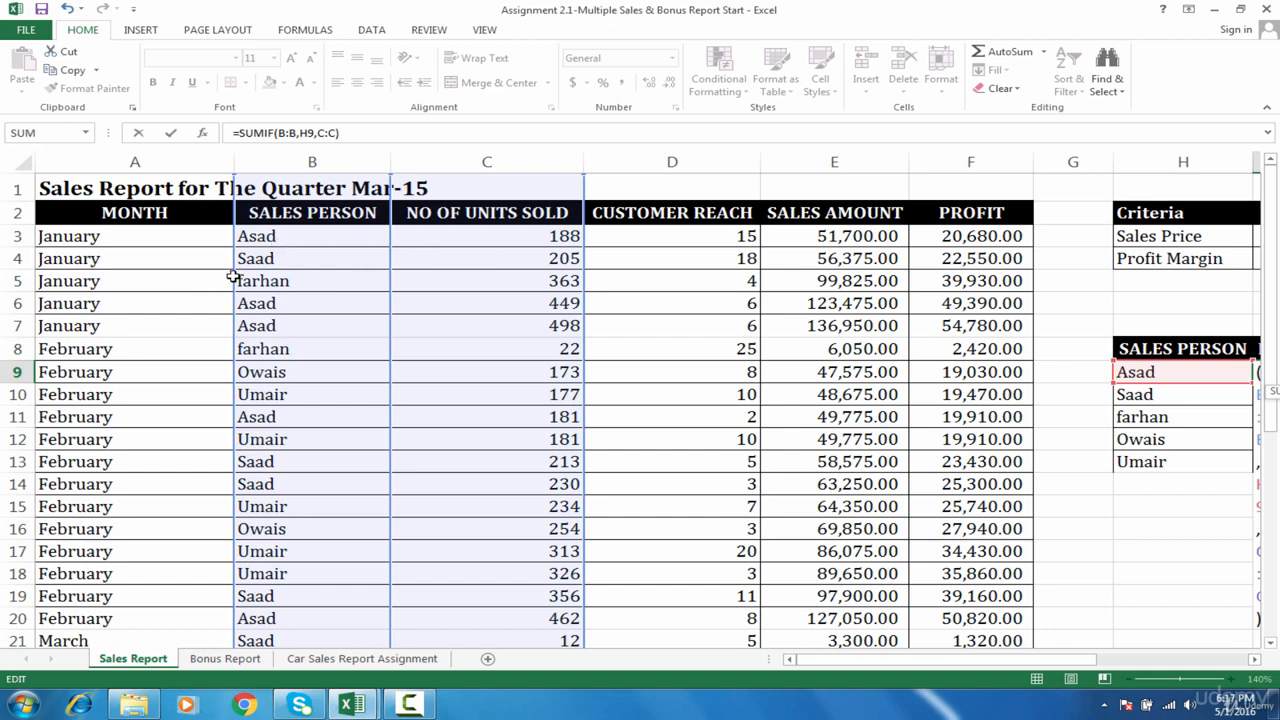
{"action": "left_click_drag", "start_coordinate": [230, 276], "coordinate": [277, 278]}
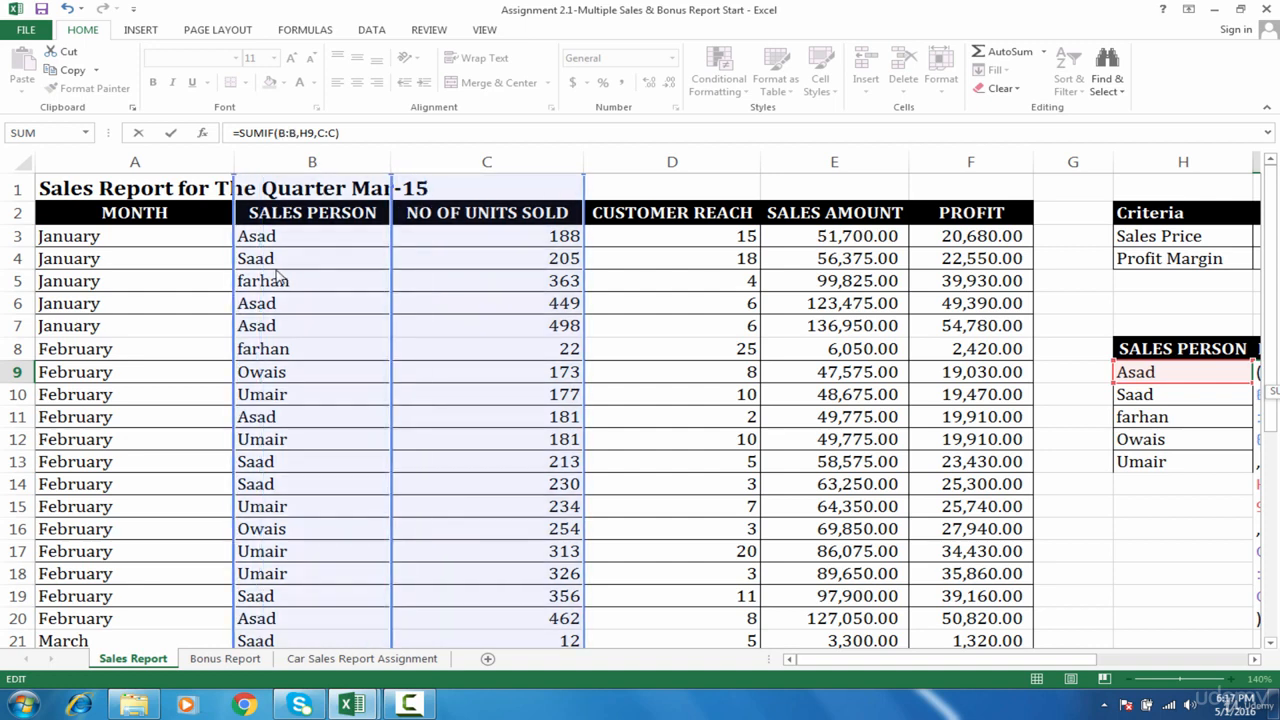
Step: Make the range argument of the SUMIF formula in I9 absolute as $B:$B
{"action": "left_click_drag", "start_coordinate": [852, 660], "coordinate": [1002, 660]}
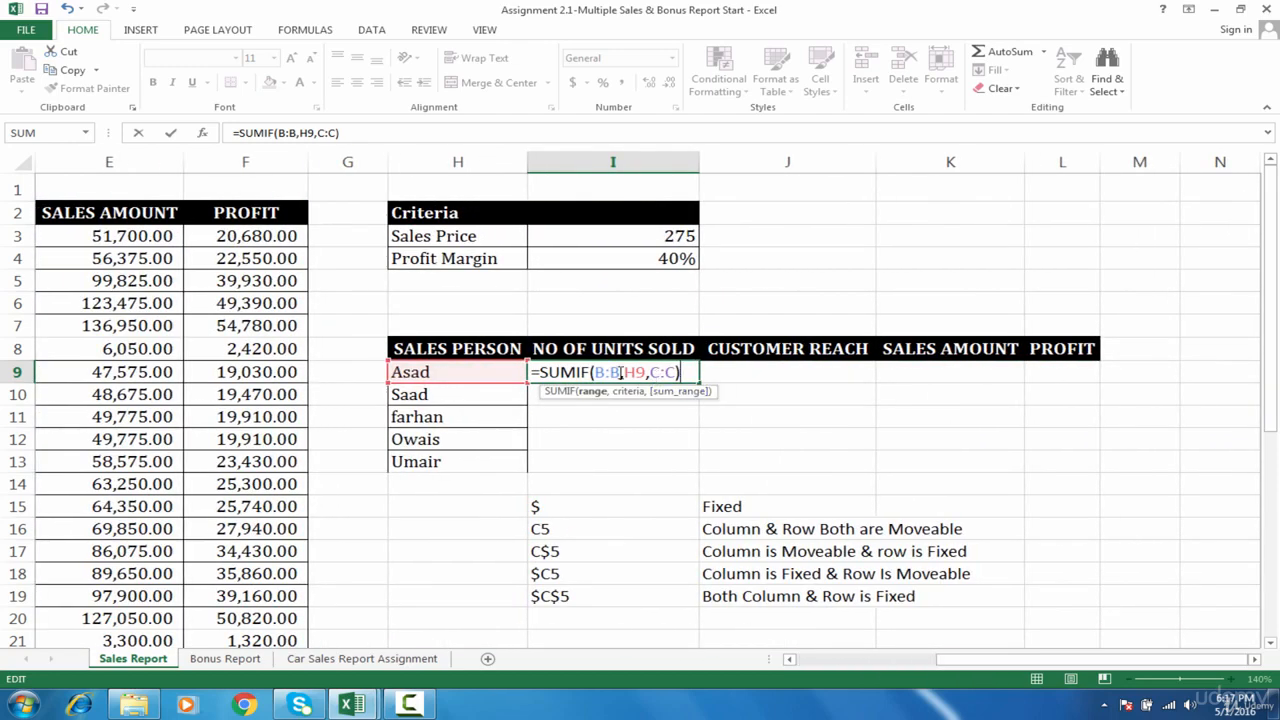
{"action": "left_click_drag", "start_coordinate": [620, 372], "coordinate": [596, 372]}
{"action": "key", "text": "F4"}
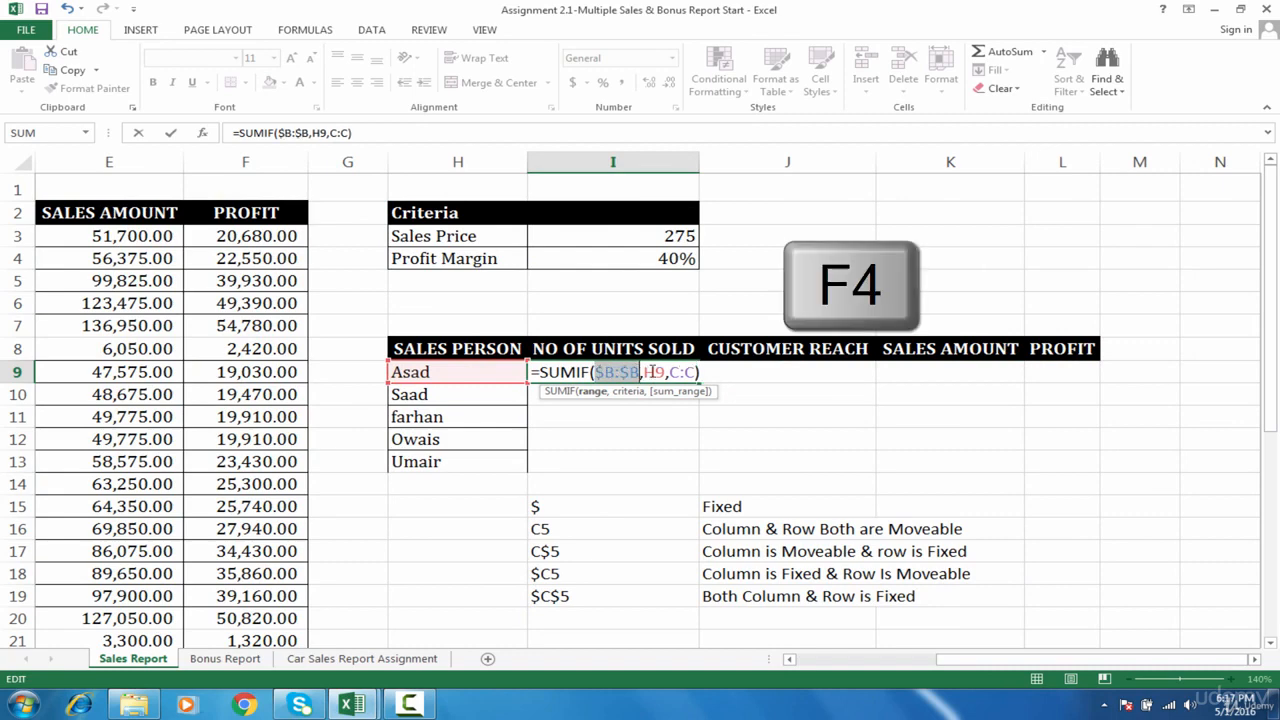
Step: Try shifting the formula's criteria reference to I9 and to H10, returning it to H9 each time
{"action": "left_click", "coordinate": [653, 372]}
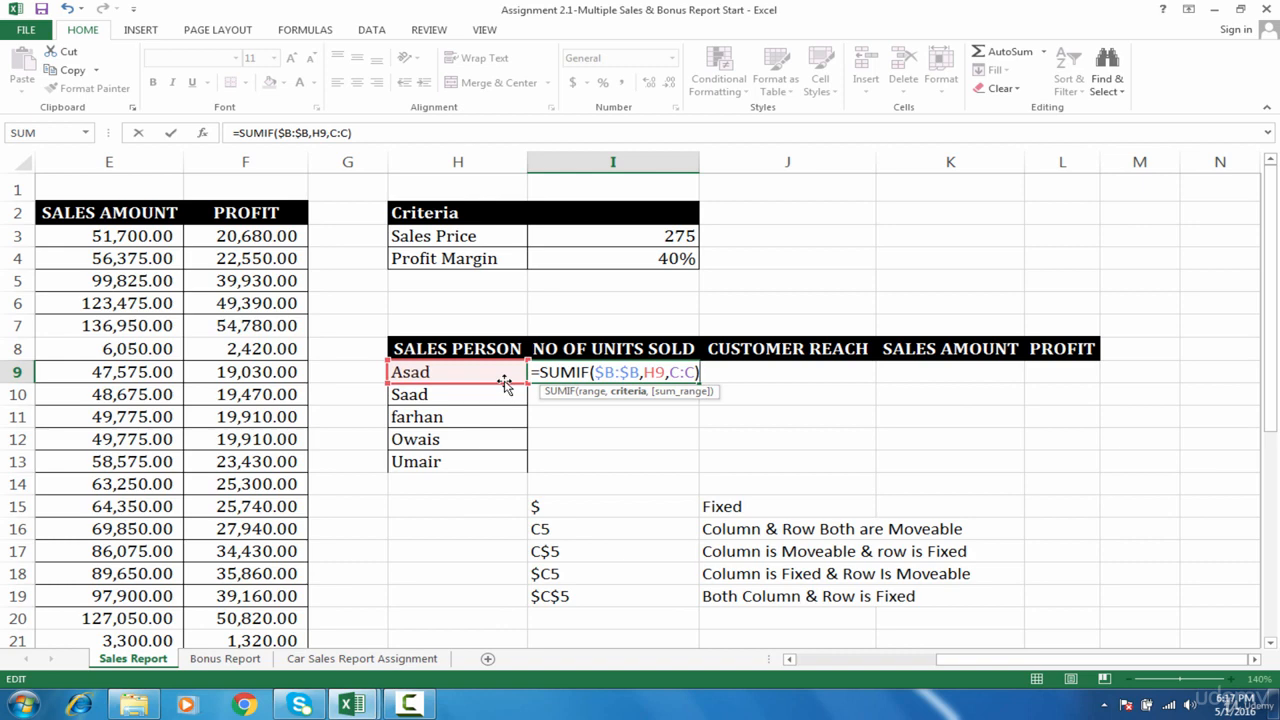
{"action": "left_click_drag", "start_coordinate": [504, 383], "coordinate": [594, 378]}
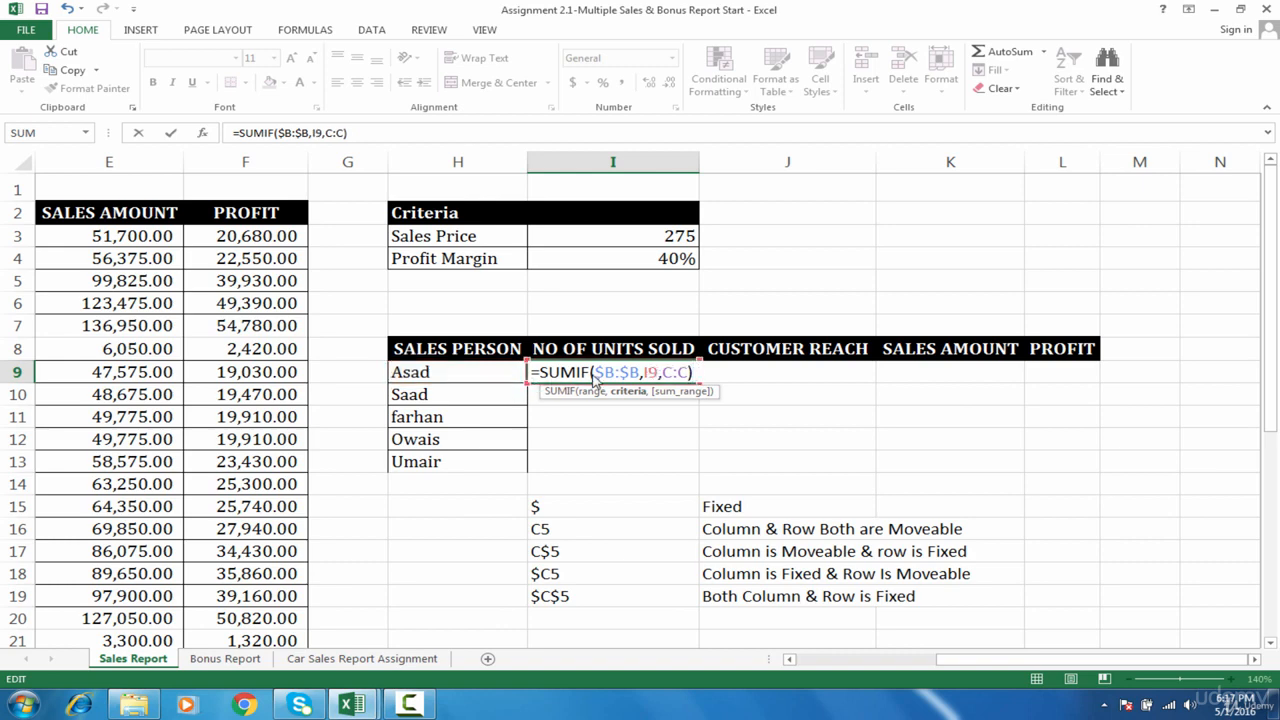
{"action": "left_click_drag", "start_coordinate": [690, 375], "coordinate": [492, 380]}
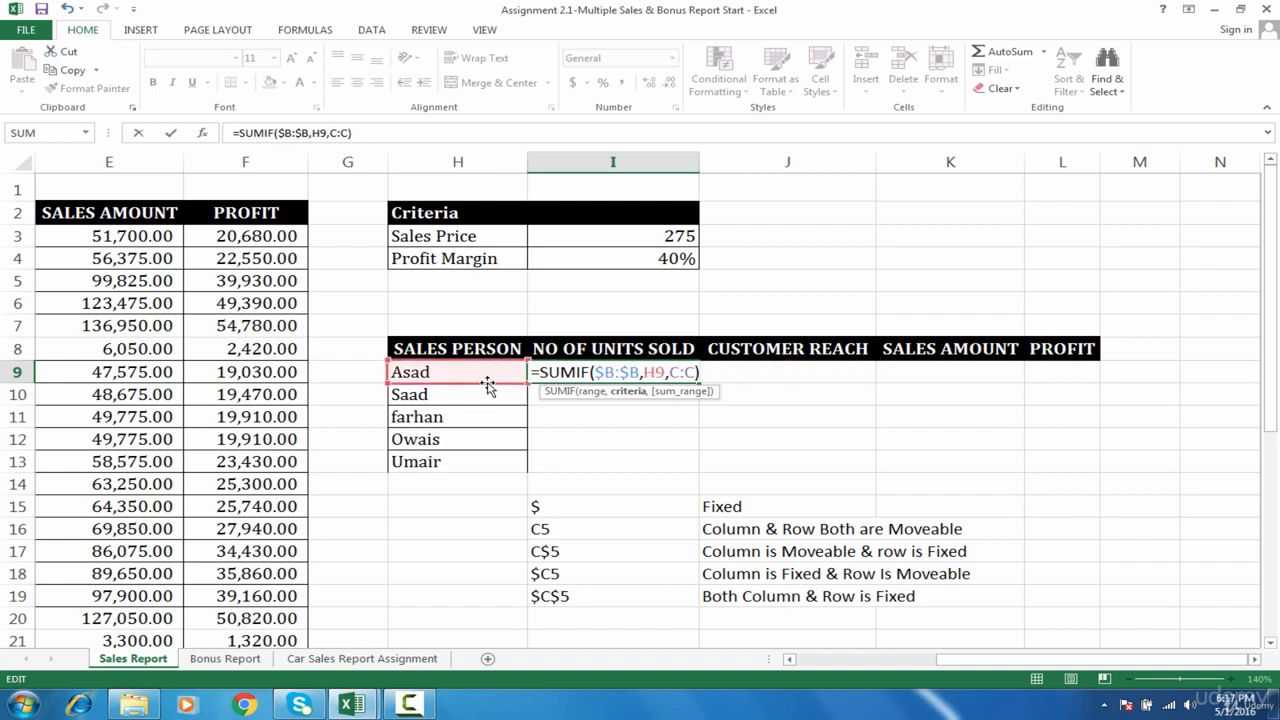
{"action": "mouse_move", "coordinate": [487, 385]}
{"action": "left_mouse_down"}
{"action": "mouse_move", "coordinate": [680, 366]}
{"action": "mouse_move", "coordinate": [800, 378]}
{"action": "mouse_move", "coordinate": [505, 380]}
{"action": "left_mouse_up"}
{"action": "left_click_drag", "start_coordinate": [499, 383], "coordinate": [469, 378]}
{"action": "left_click_drag", "start_coordinate": [498, 384], "coordinate": [500, 403]}
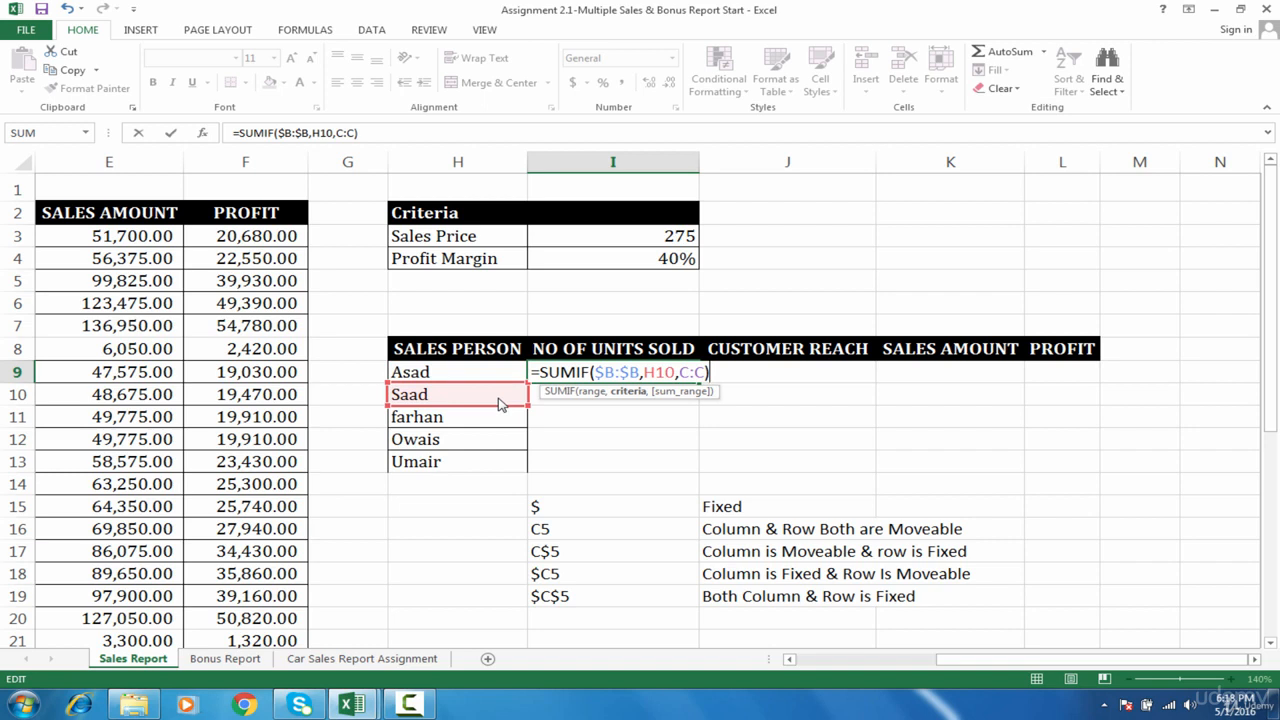
{"action": "left_click_drag", "start_coordinate": [500, 408], "coordinate": [507, 378]}
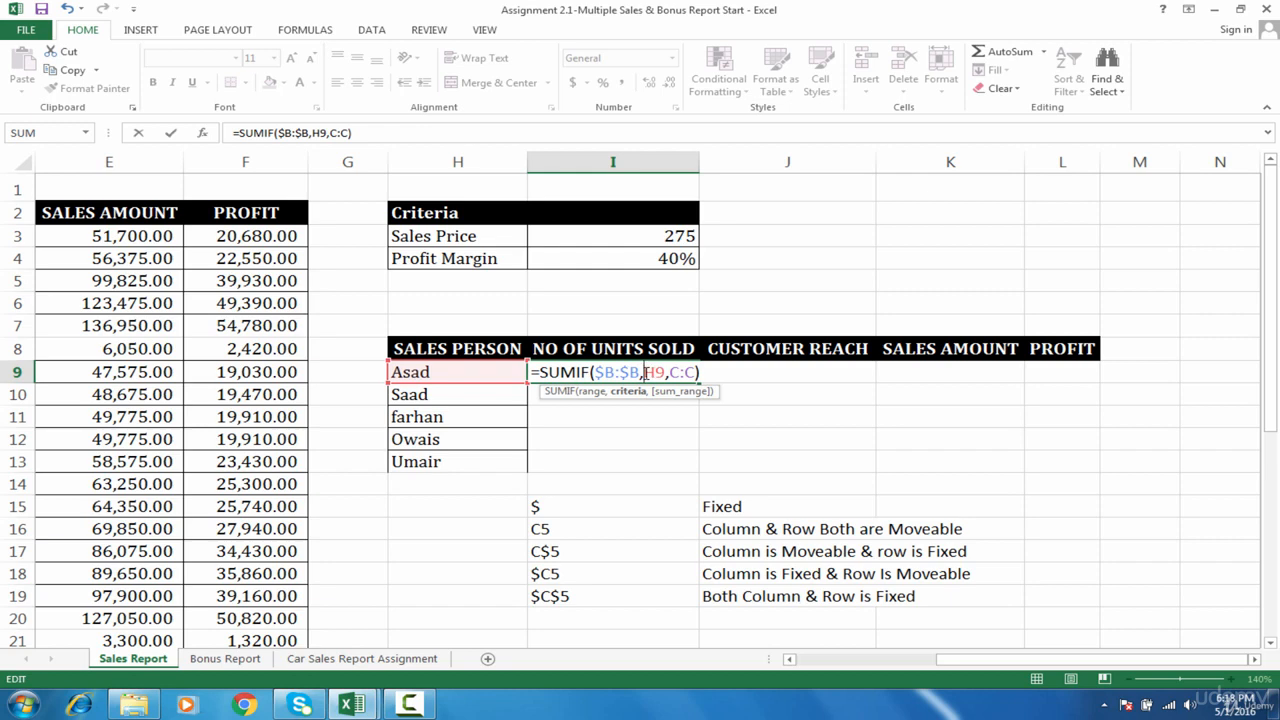
Step: Fix only the column of the criteria reference in the I9 formula, making it $H9
{"action": "type", "text": "$"}
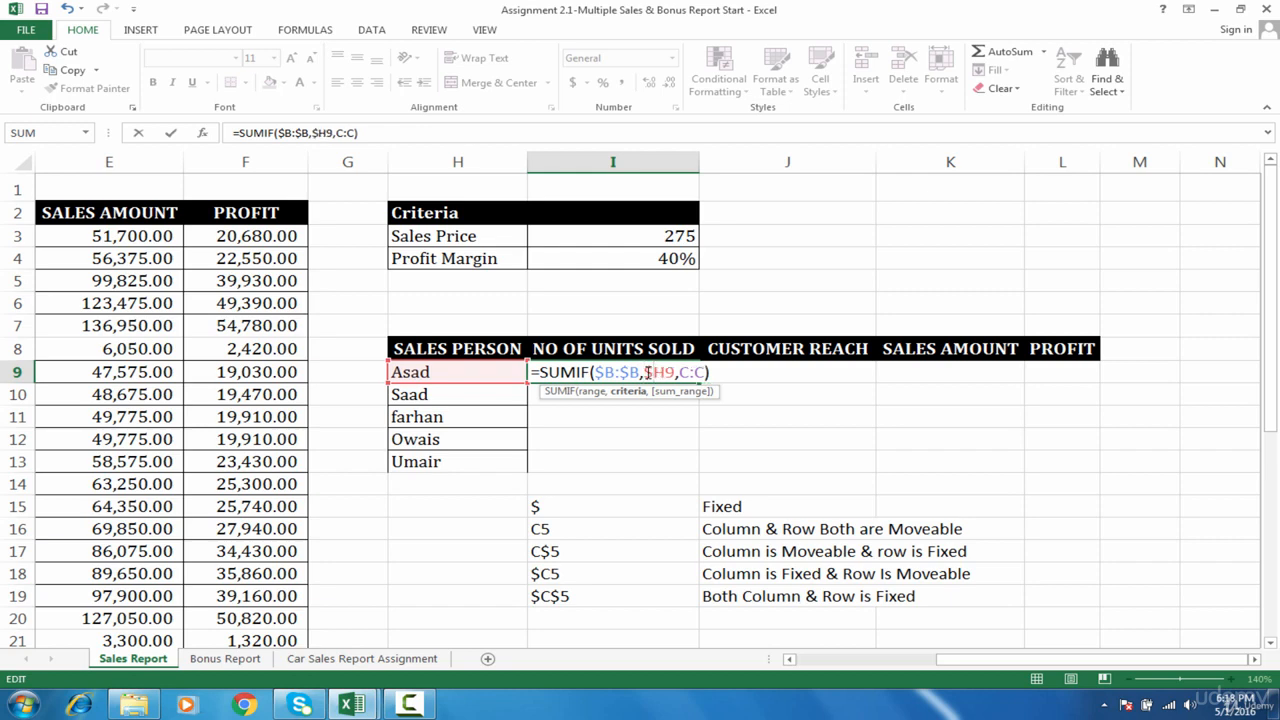
{"action": "left_click", "coordinate": [697, 372]}
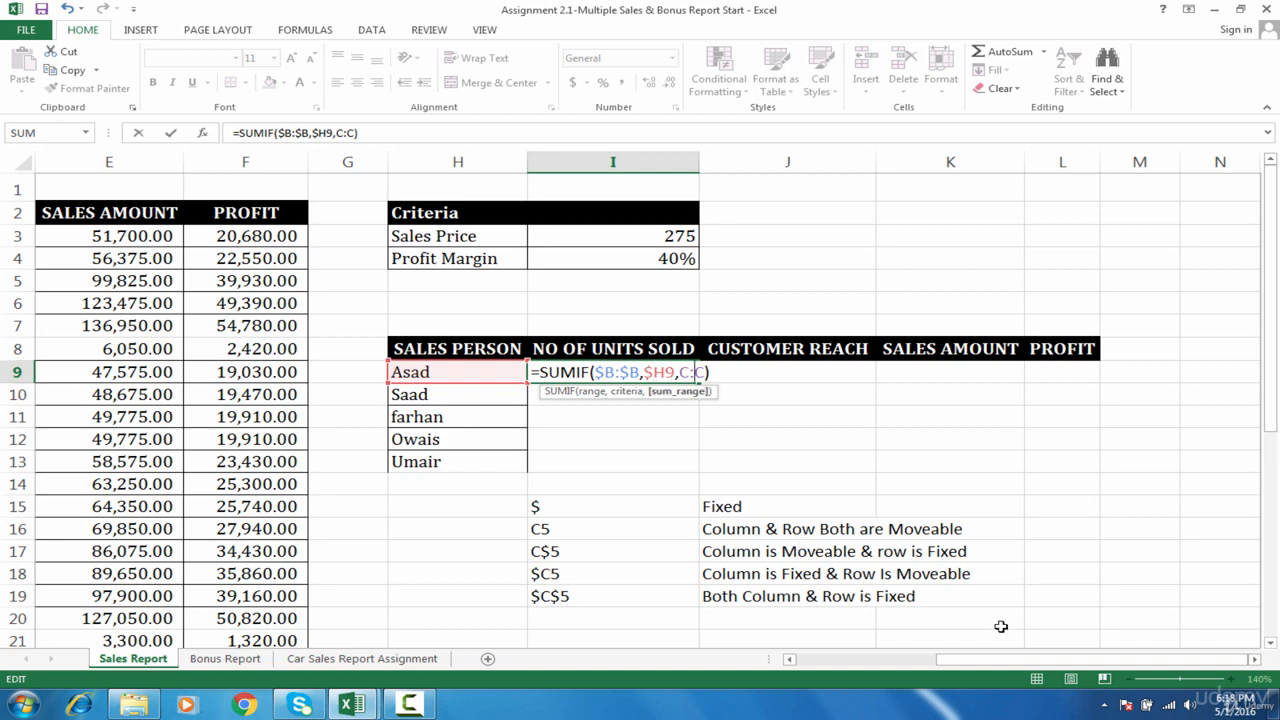
Step: Try shifting the formula's sum range from C:C to the Sales Amount and Customer Reach columns, and return it to C:C
{"action": "left_click_drag", "start_coordinate": [1030, 662], "coordinate": [940, 666]}
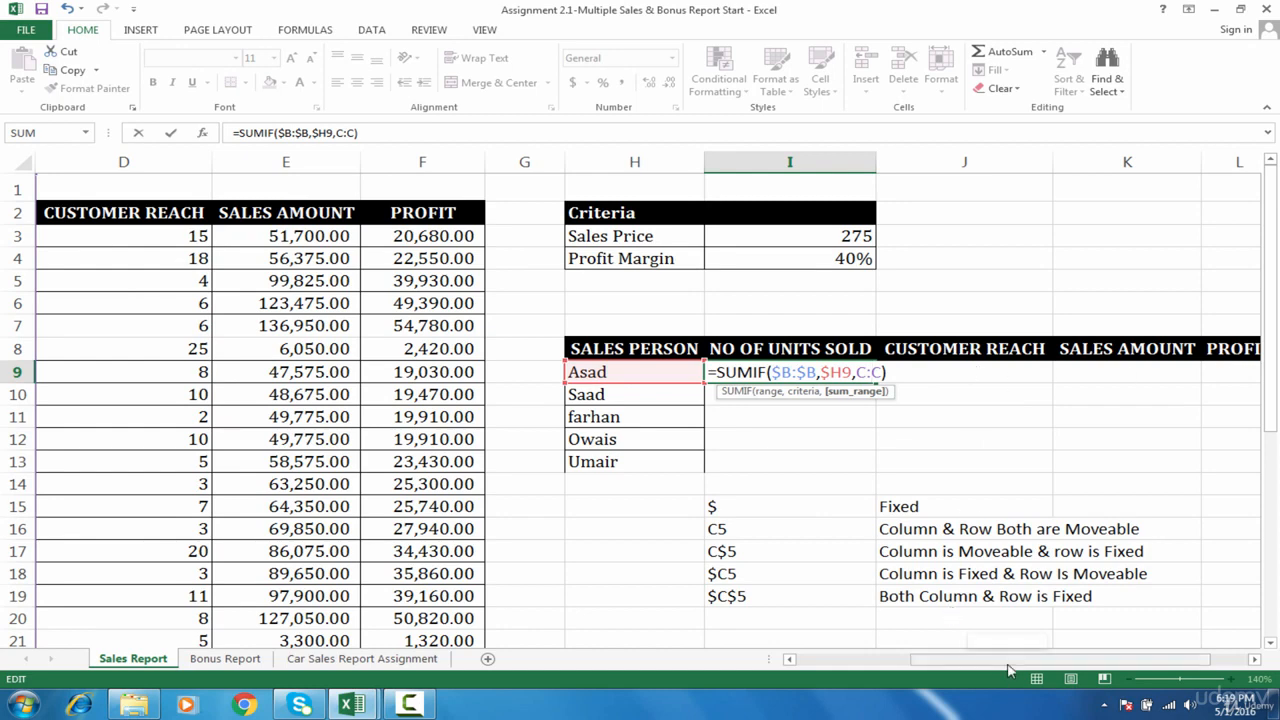
{"action": "left_click_drag", "start_coordinate": [1010, 670], "coordinate": [885, 660]}
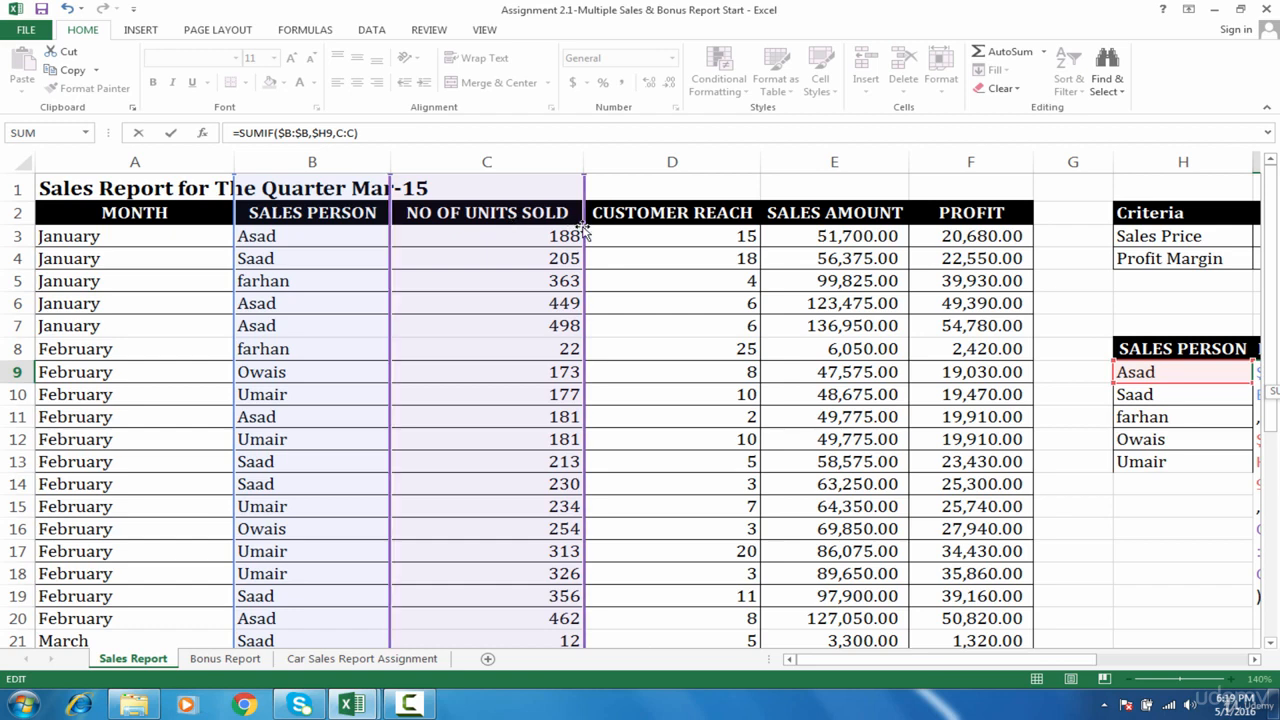
{"action": "mouse_move", "coordinate": [582, 230]}
{"action": "left_mouse_down"}
{"action": "mouse_move", "coordinate": [700, 236]}
{"action": "mouse_move", "coordinate": [663, 223]}
{"action": "mouse_move", "coordinate": [557, 234]}
{"action": "left_mouse_up"}
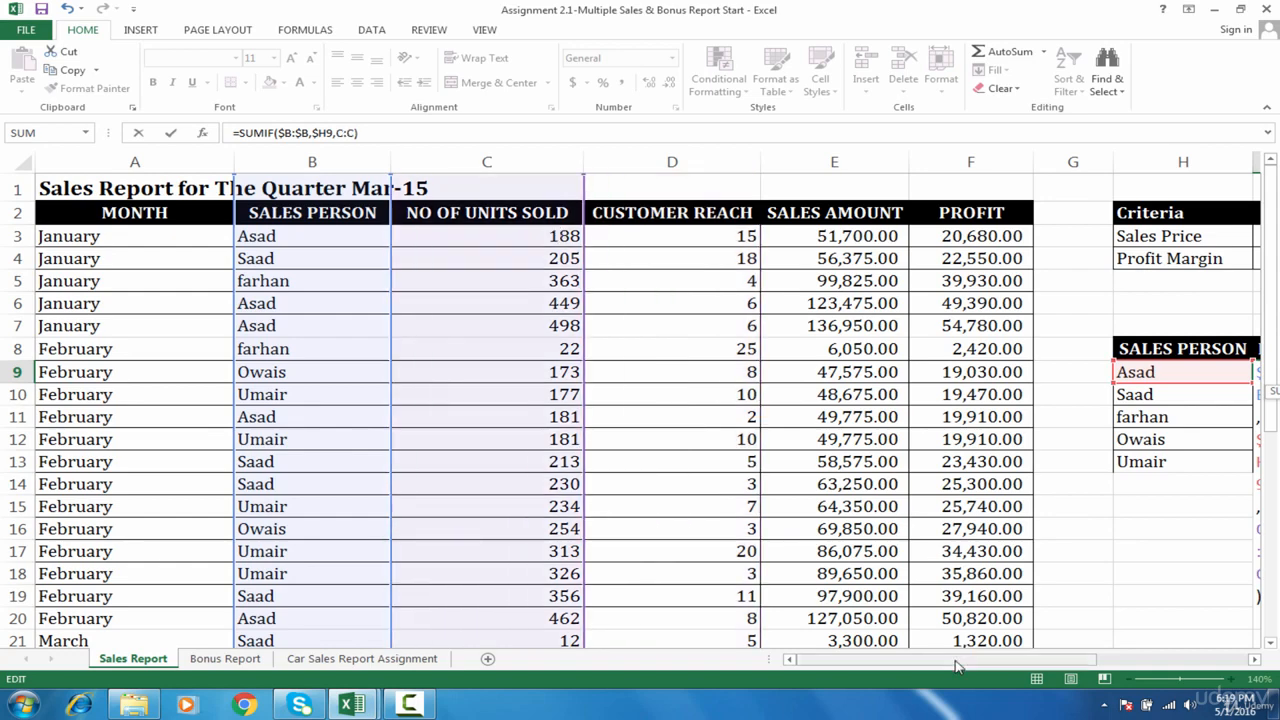
{"action": "left_click_drag", "start_coordinate": [957, 667], "coordinate": [1102, 667]}
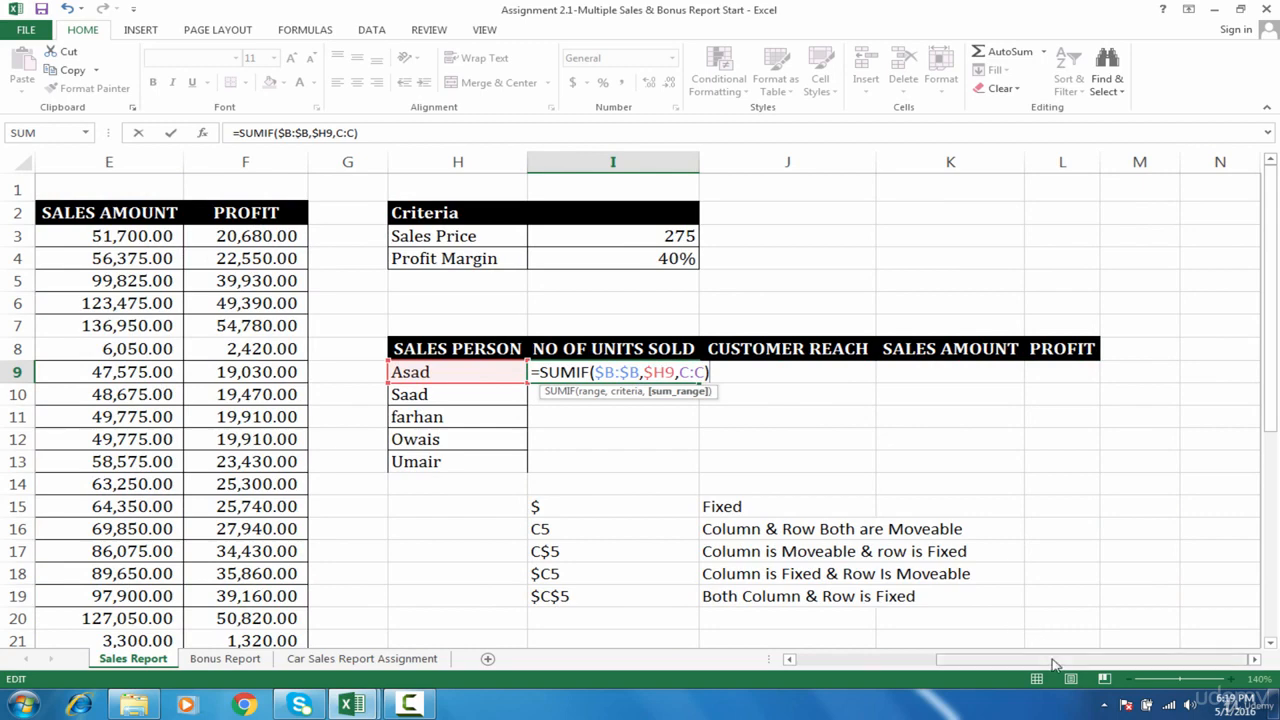
{"action": "left_click_drag", "start_coordinate": [1054, 666], "coordinate": [887, 641]}
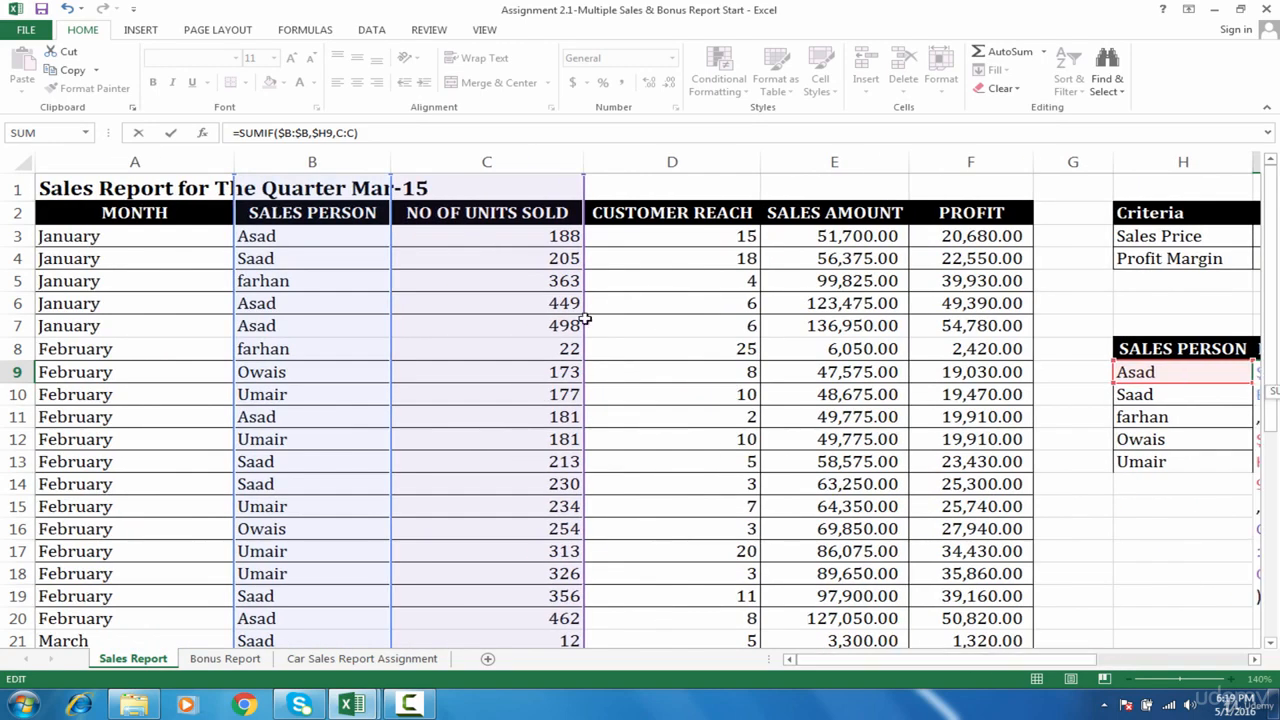
{"action": "left_click_drag", "start_coordinate": [583, 320], "coordinate": [848, 322]}
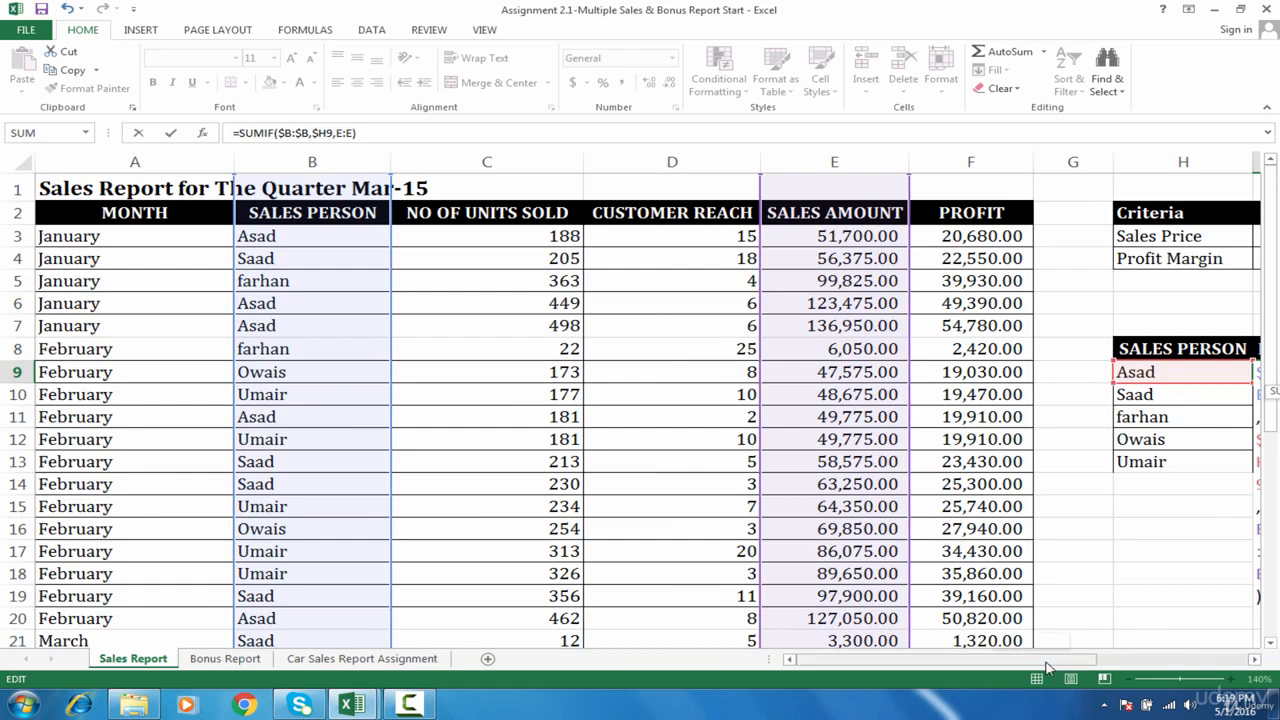
{"action": "left_click_drag", "start_coordinate": [1040, 660], "coordinate": [1184, 660]}
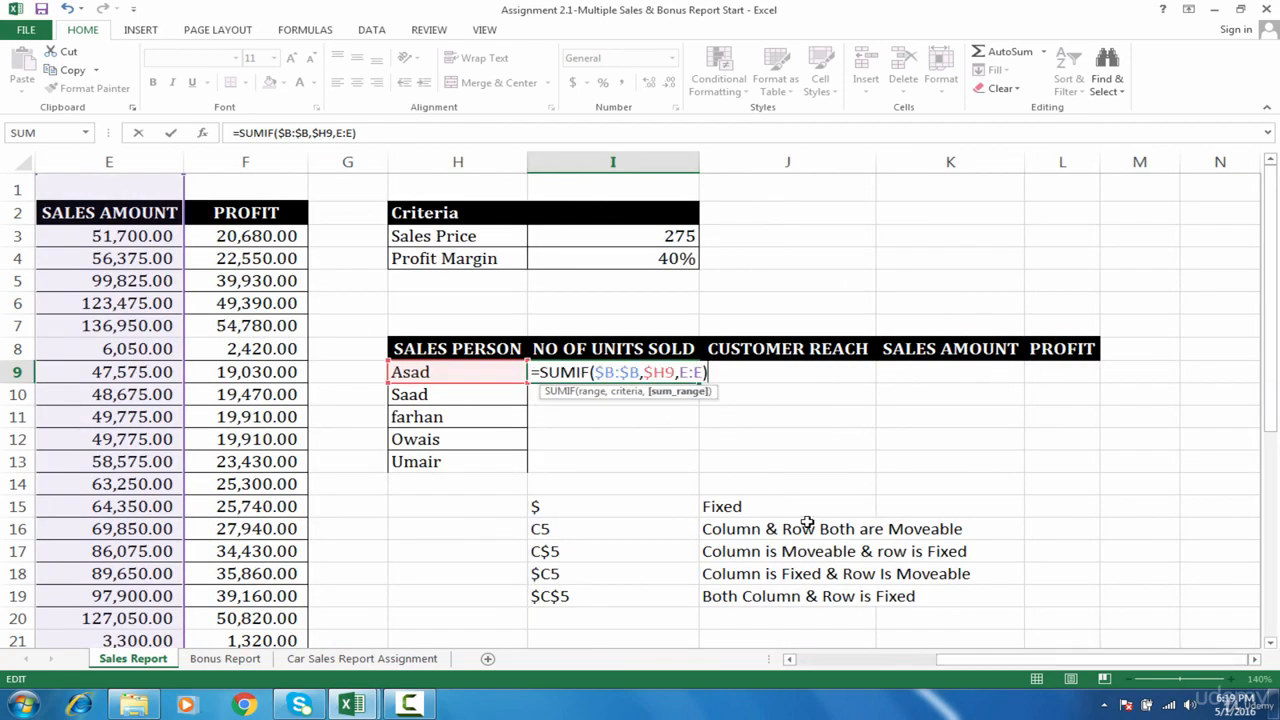
{"action": "left_click_drag", "start_coordinate": [1016, 660], "coordinate": [829, 645]}
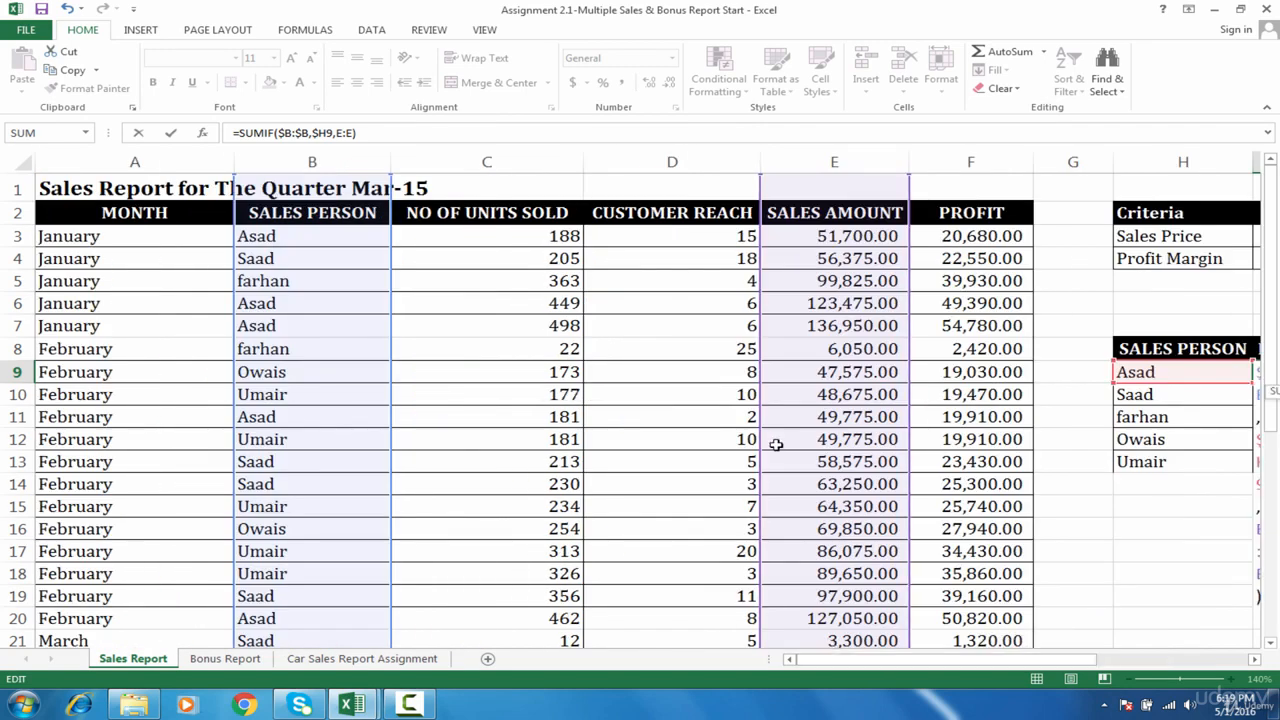
{"action": "key", "text": "Left"}
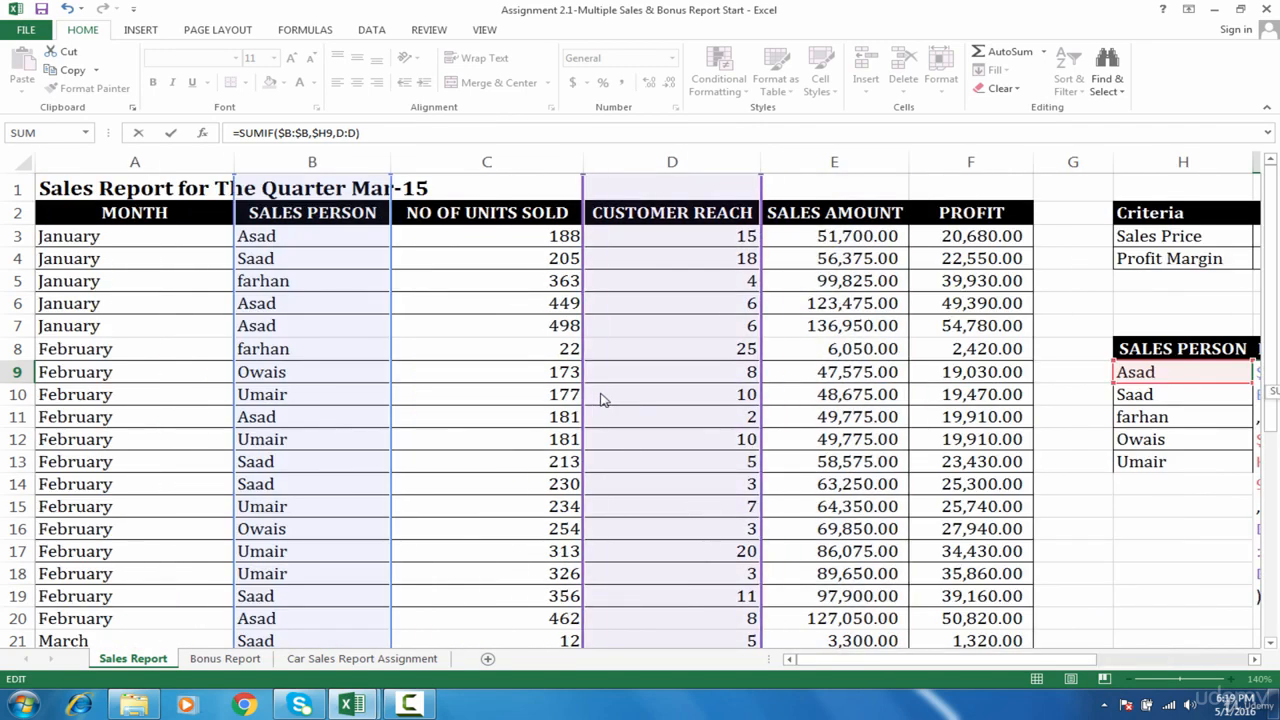
{"action": "key", "text": "Left"}
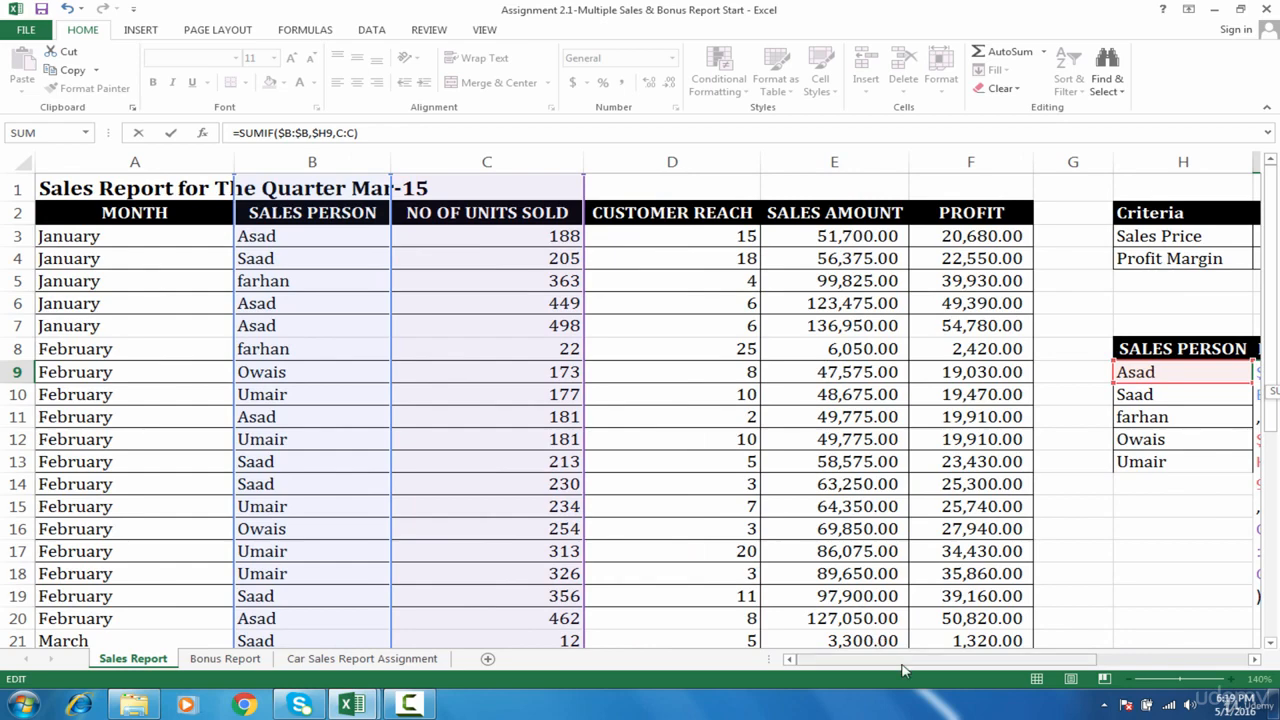
{"action": "left_click_drag", "start_coordinate": [960, 660], "coordinate": [1100, 677]}
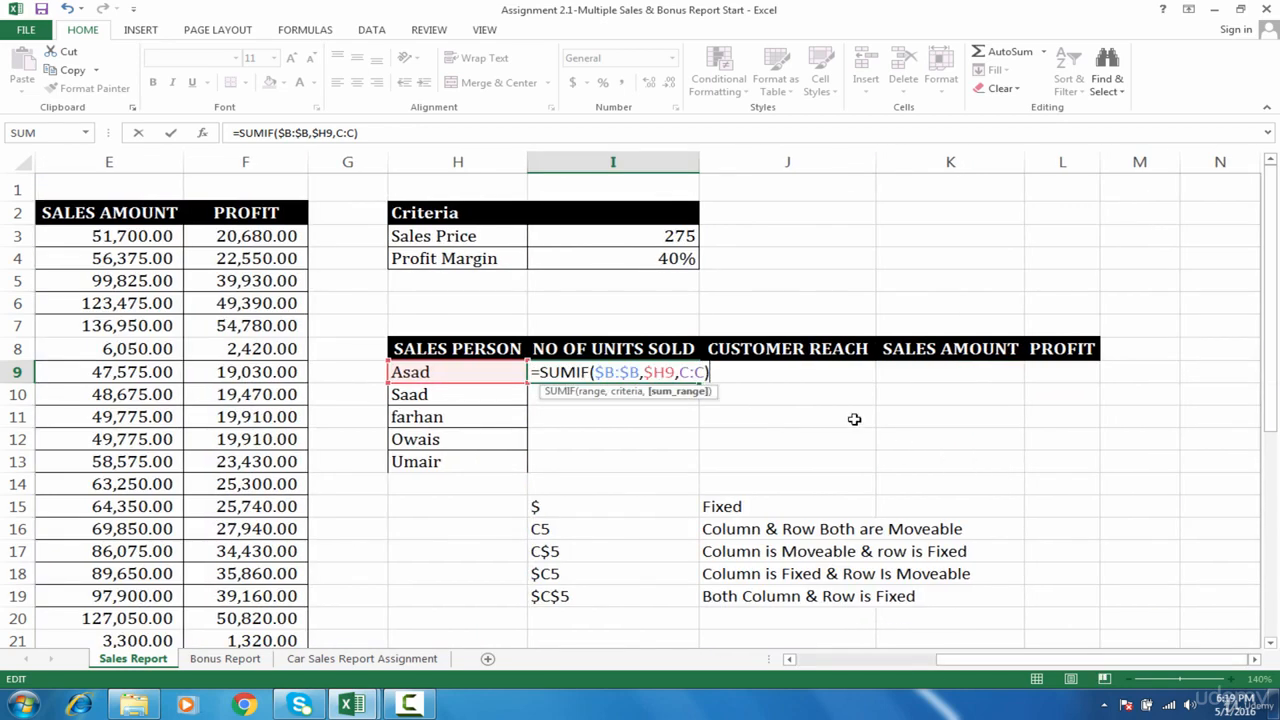
Step: Confirm the formula =SUMIF($B:$B,$H9,C:C) in I9 and fill it across row 9 to the Profit column
{"action": "key", "text": "Return"}
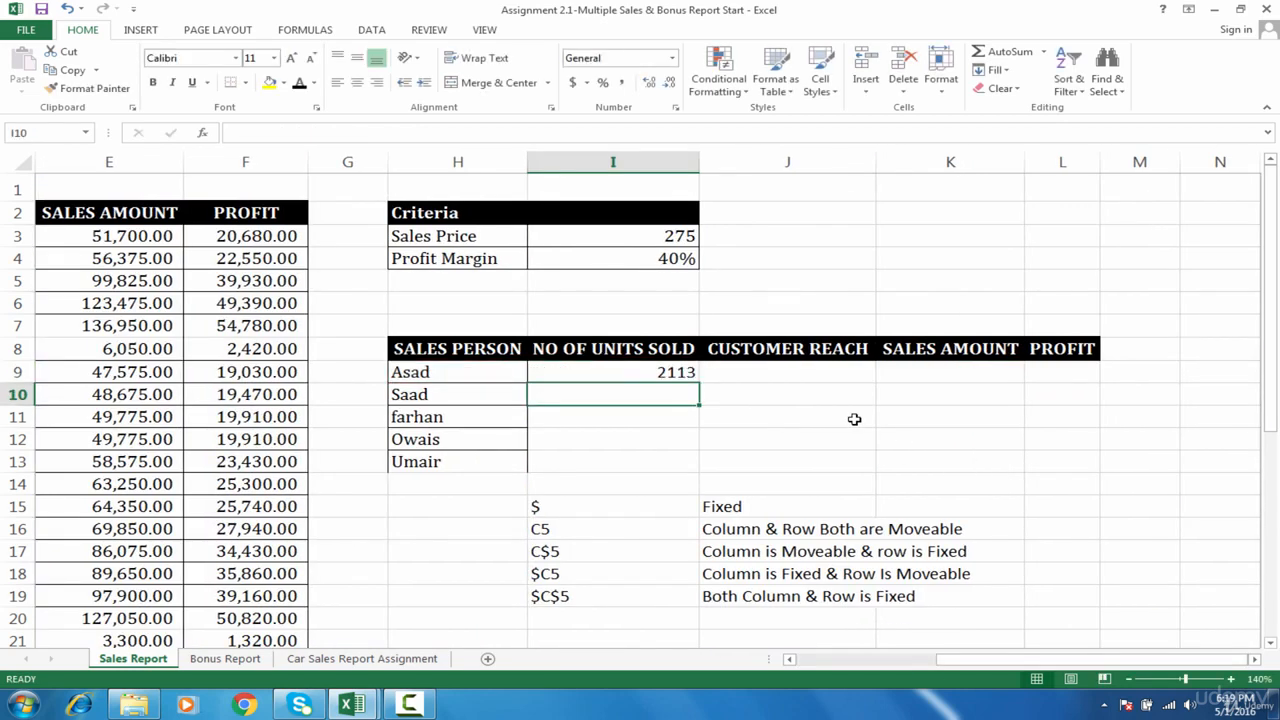
{"action": "double_click", "coordinate": [680, 372]}
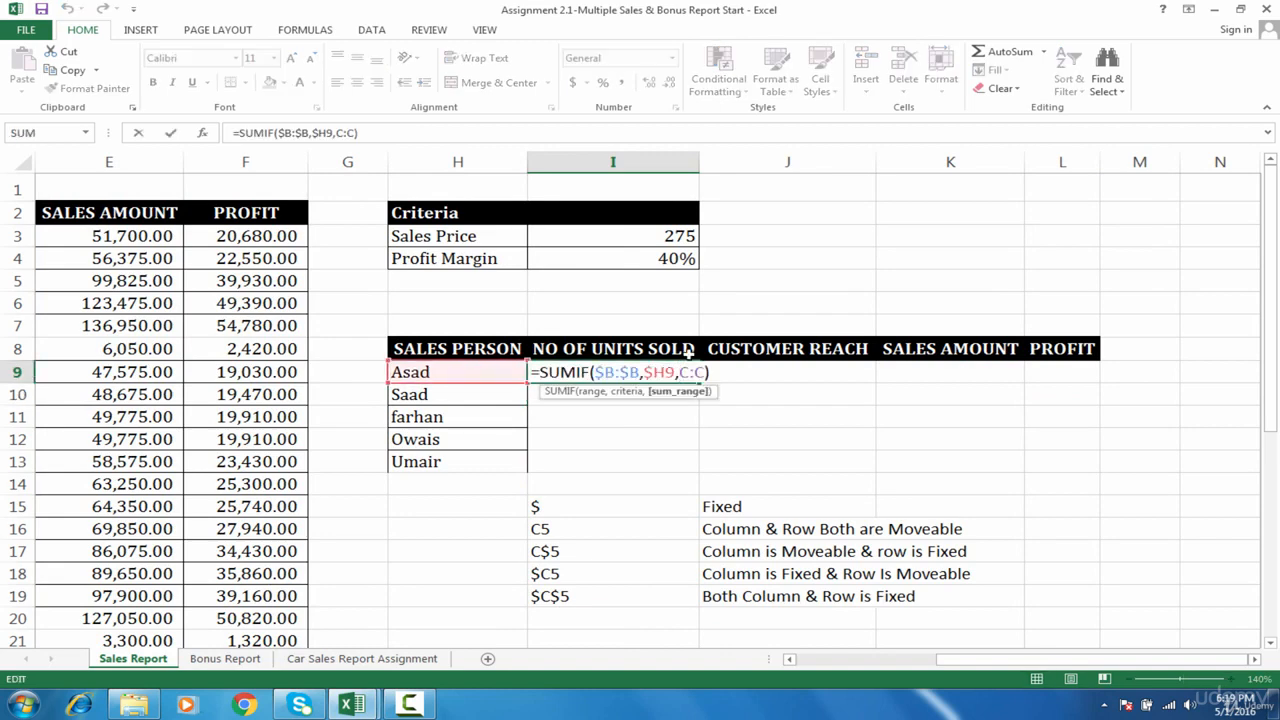
{"action": "key", "text": "Tab"}
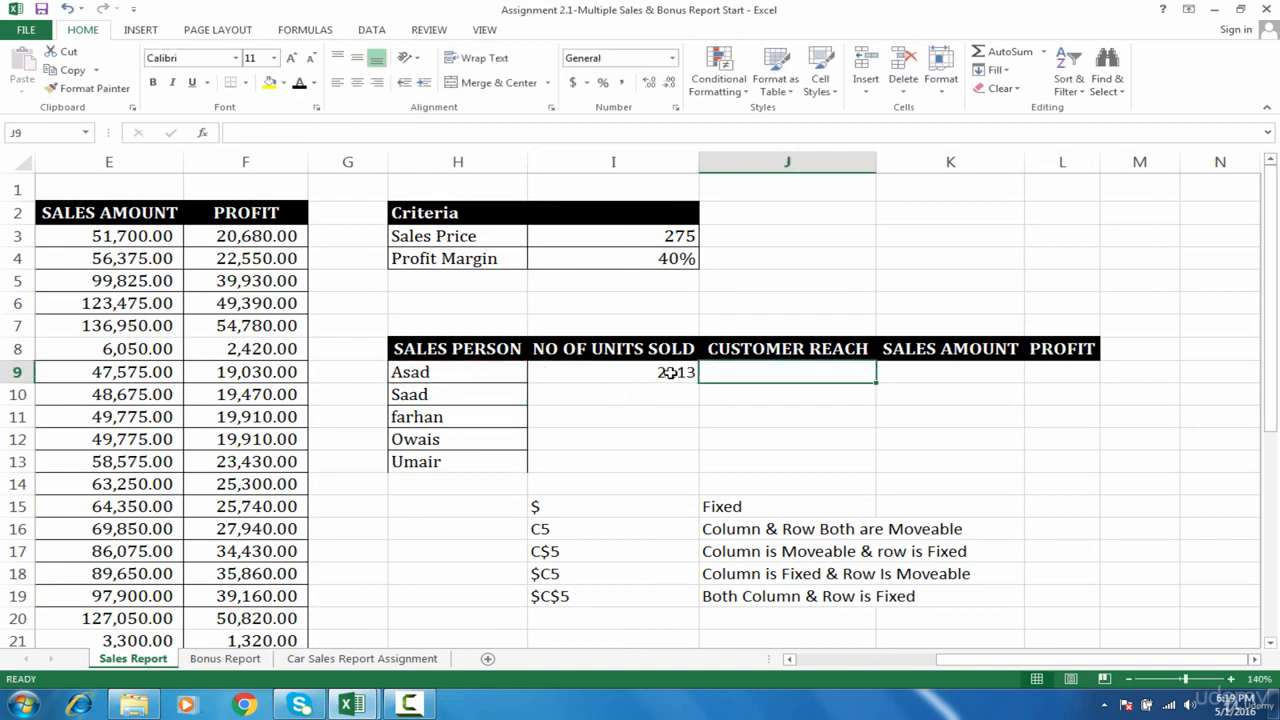
{"action": "left_click", "coordinate": [665, 372]}
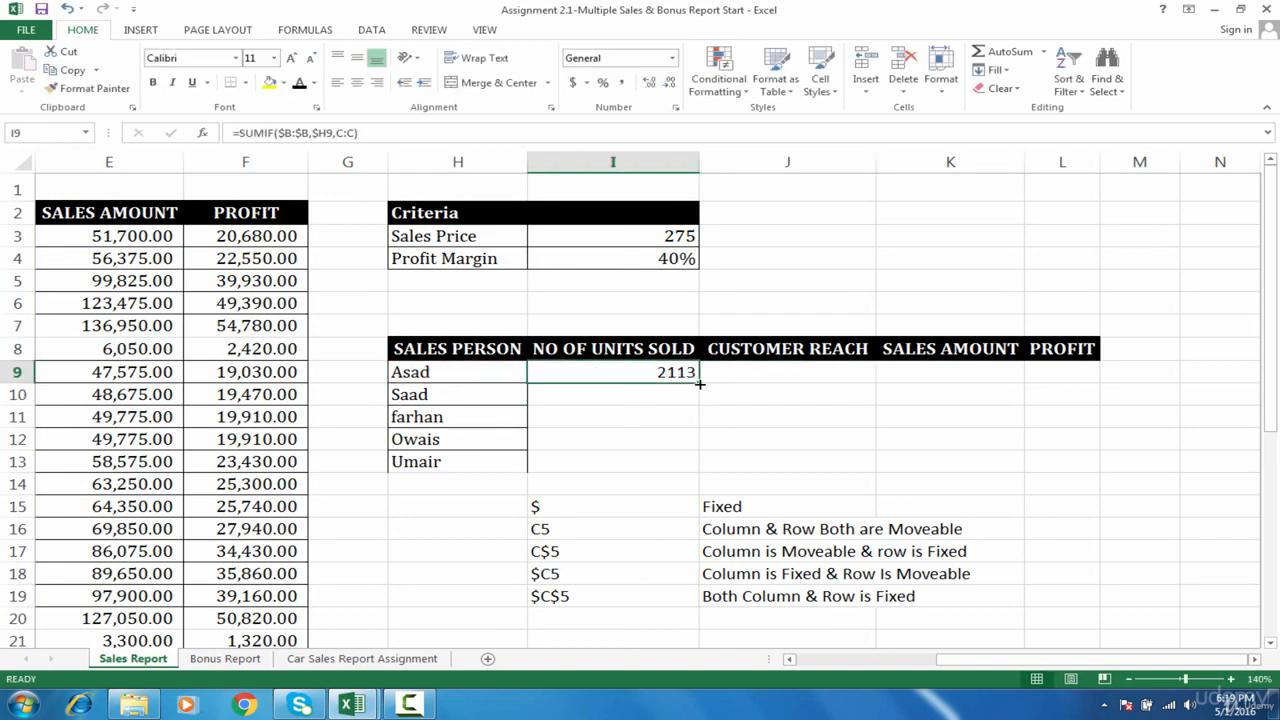
{"action": "left_click_drag", "start_coordinate": [700, 384], "coordinate": [1089, 378]}
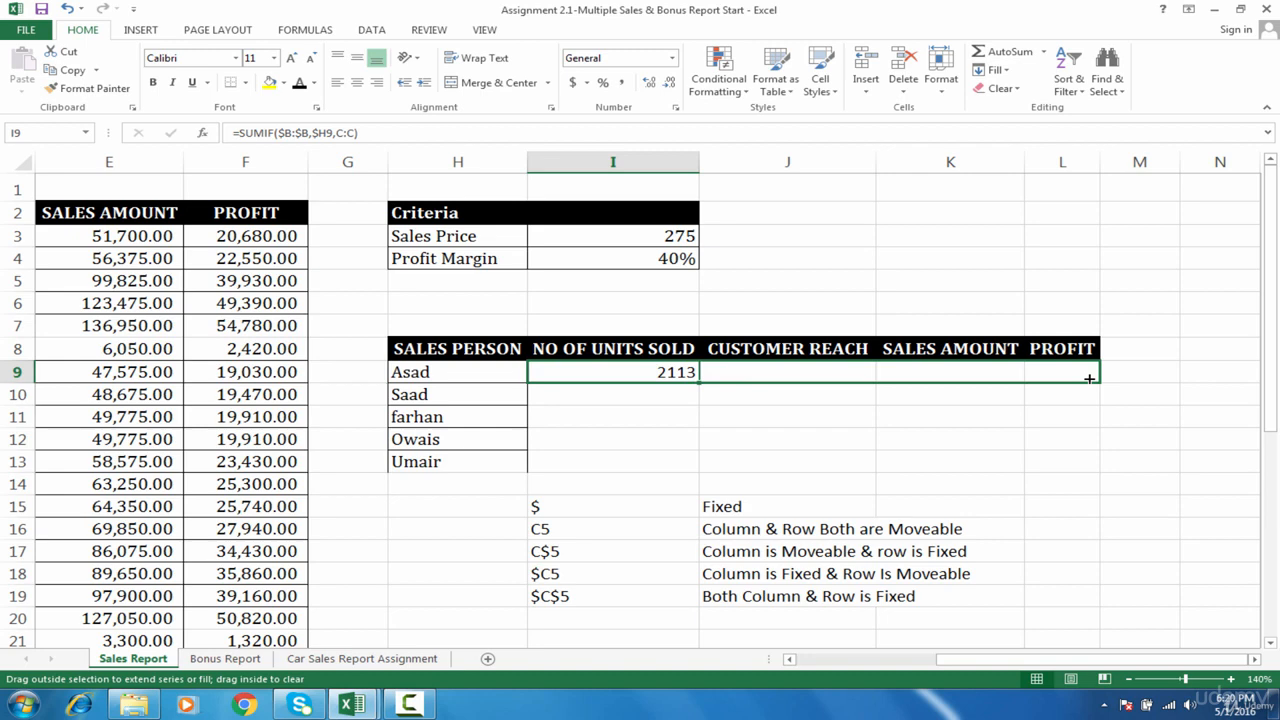
{"action": "left_click_drag", "start_coordinate": [1089, 378], "coordinate": [1089, 378]}
{"action": "left_click", "coordinate": [855, 374]}
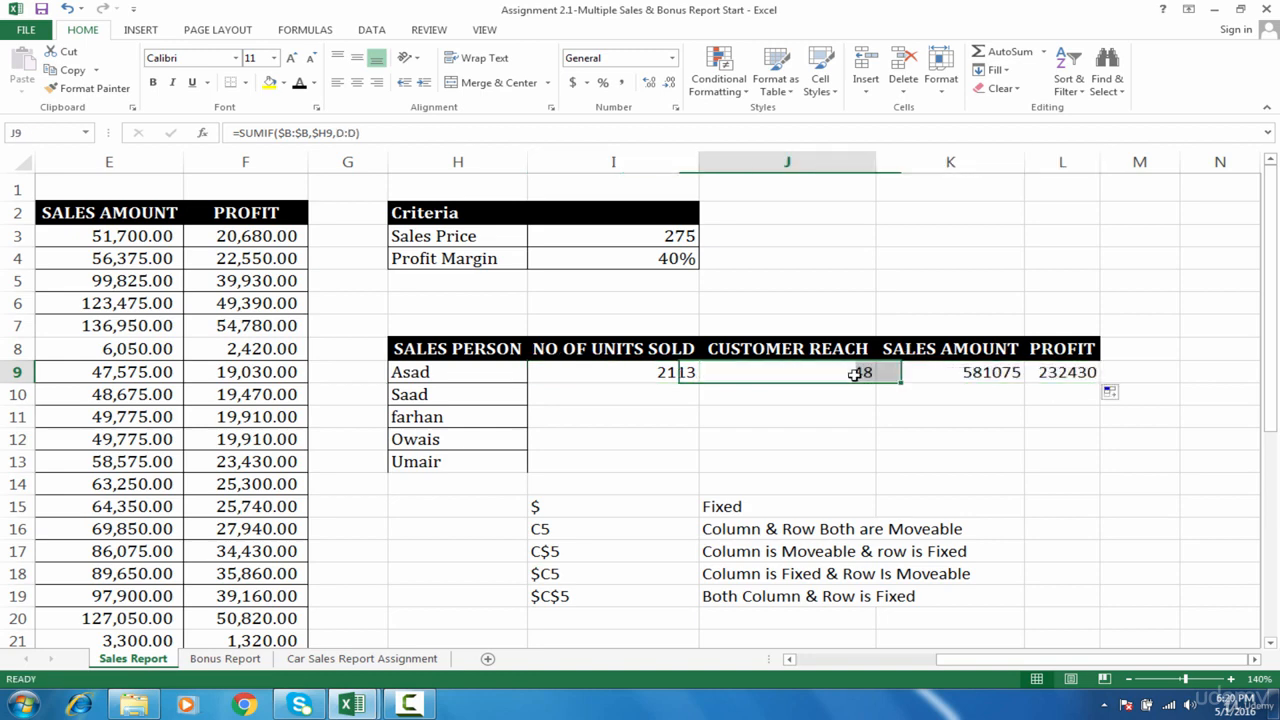
Step: Examine the references in the Customer Reach formula in J9, checking the criteria cell it points to
{"action": "double_click", "coordinate": [855, 374]}
{"action": "key", "text": "Tab"}
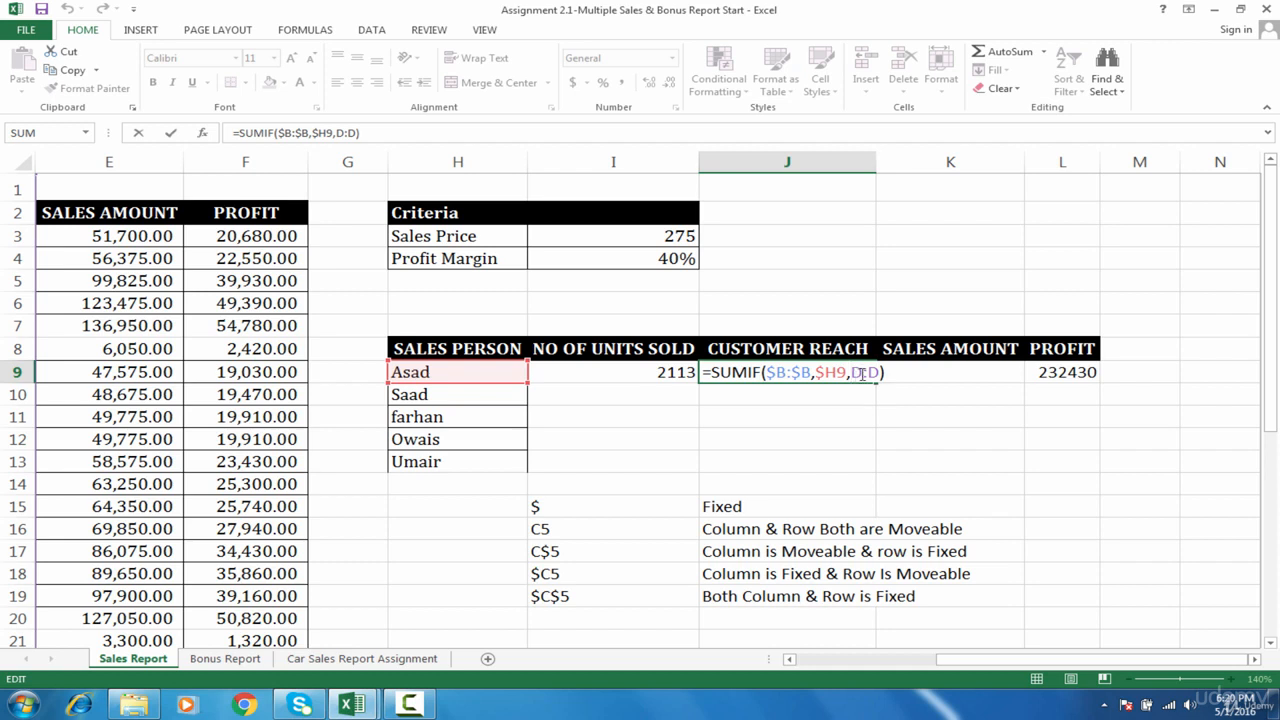
{"action": "double_click", "coordinate": [844, 373]}
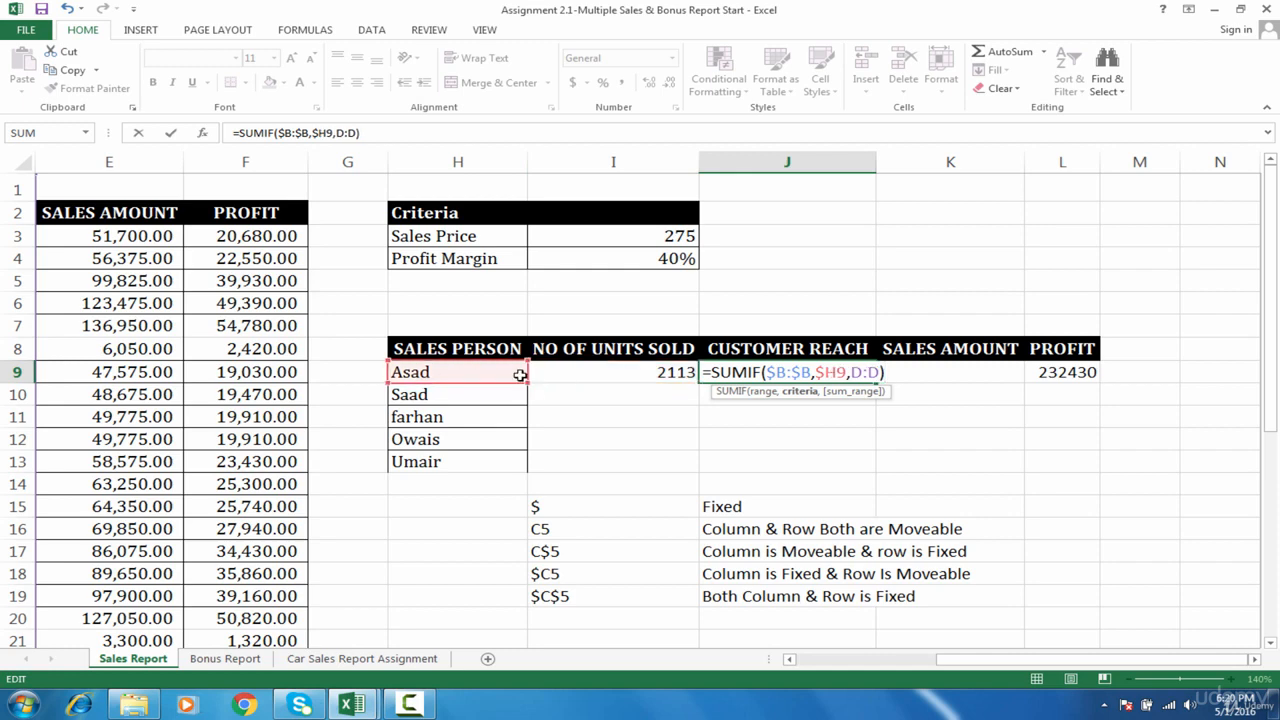
{"action": "mouse_move", "coordinate": [520, 374]}
{"action": "left_mouse_down"}
{"action": "mouse_move", "coordinate": [531, 377]}
{"action": "mouse_move", "coordinate": [527, 413]}
{"action": "mouse_move", "coordinate": [527, 372]}
{"action": "left_mouse_up"}
{"action": "key", "text": "Tab"}
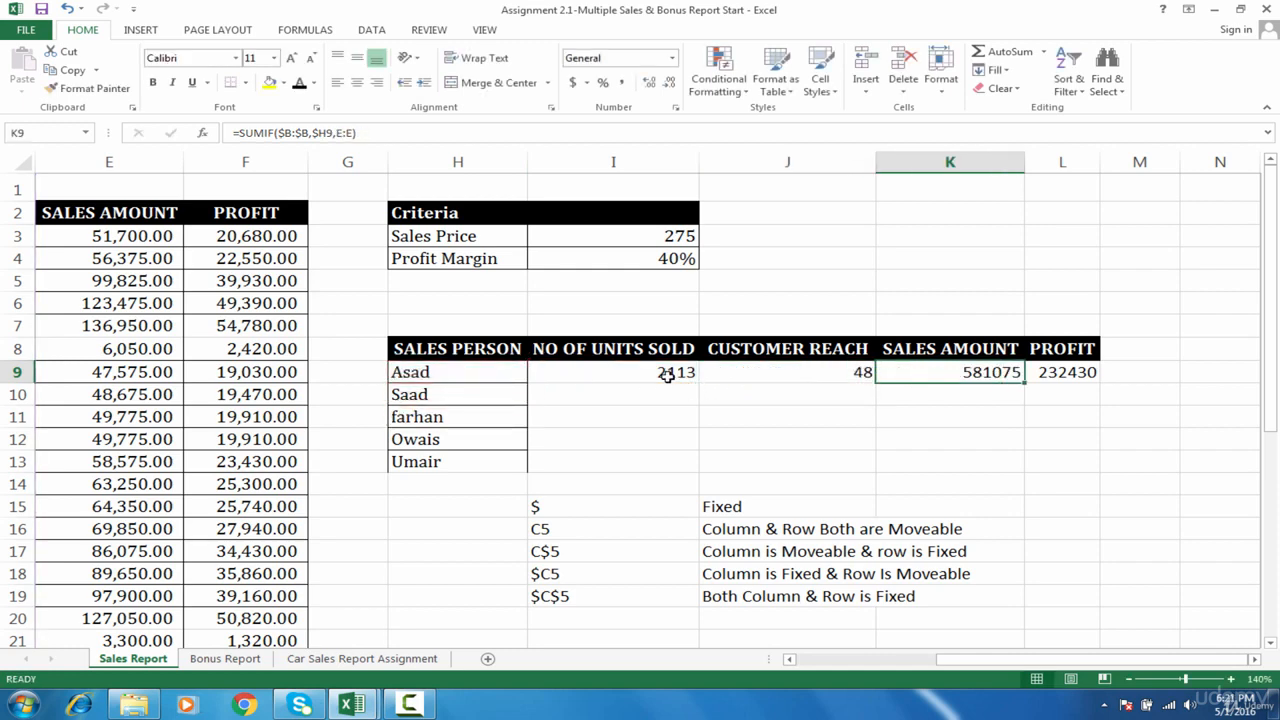
Step: Fill the row 9 SUMIF formulas in I9:L9 down through row 13 for the remaining sales persons
{"action": "left_click_drag", "start_coordinate": [665, 372], "coordinate": [1068, 374]}
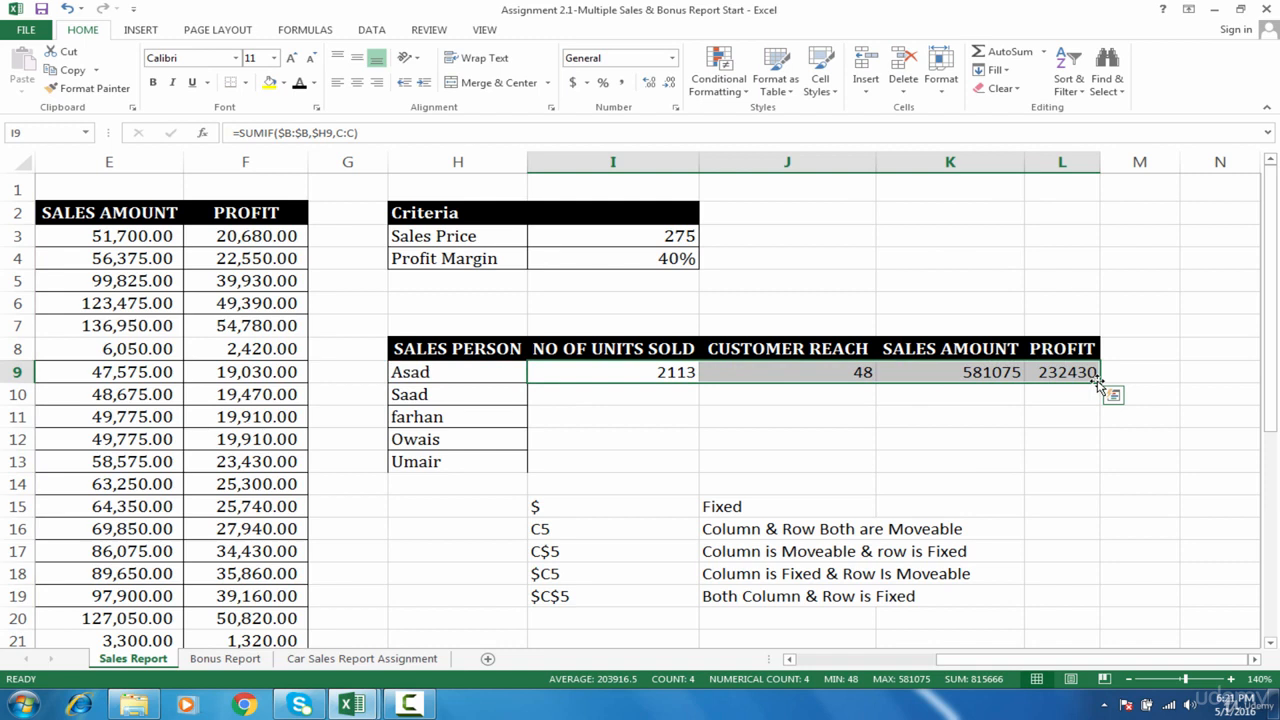
{"action": "double_click", "coordinate": [1099, 382]}
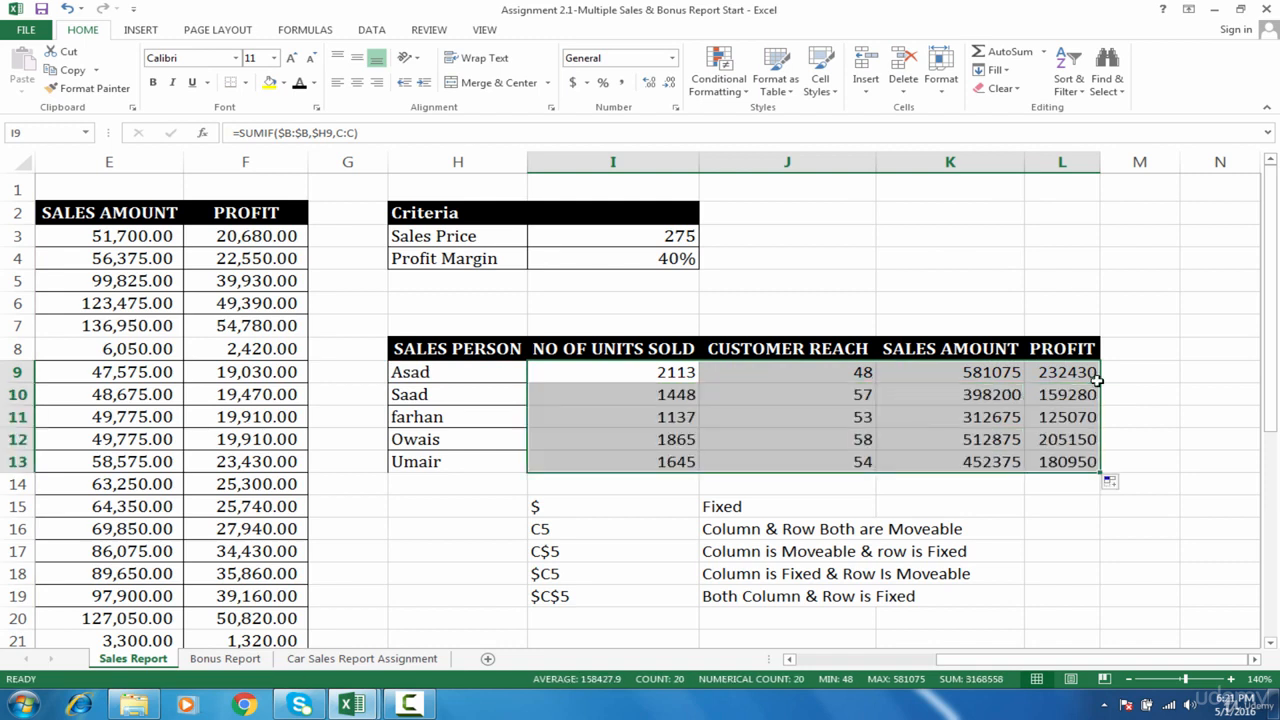
Step: Examine the filled formula in I11, checking its criteria cell and the source columns B and C it references
{"action": "left_click", "coordinate": [680, 417]}
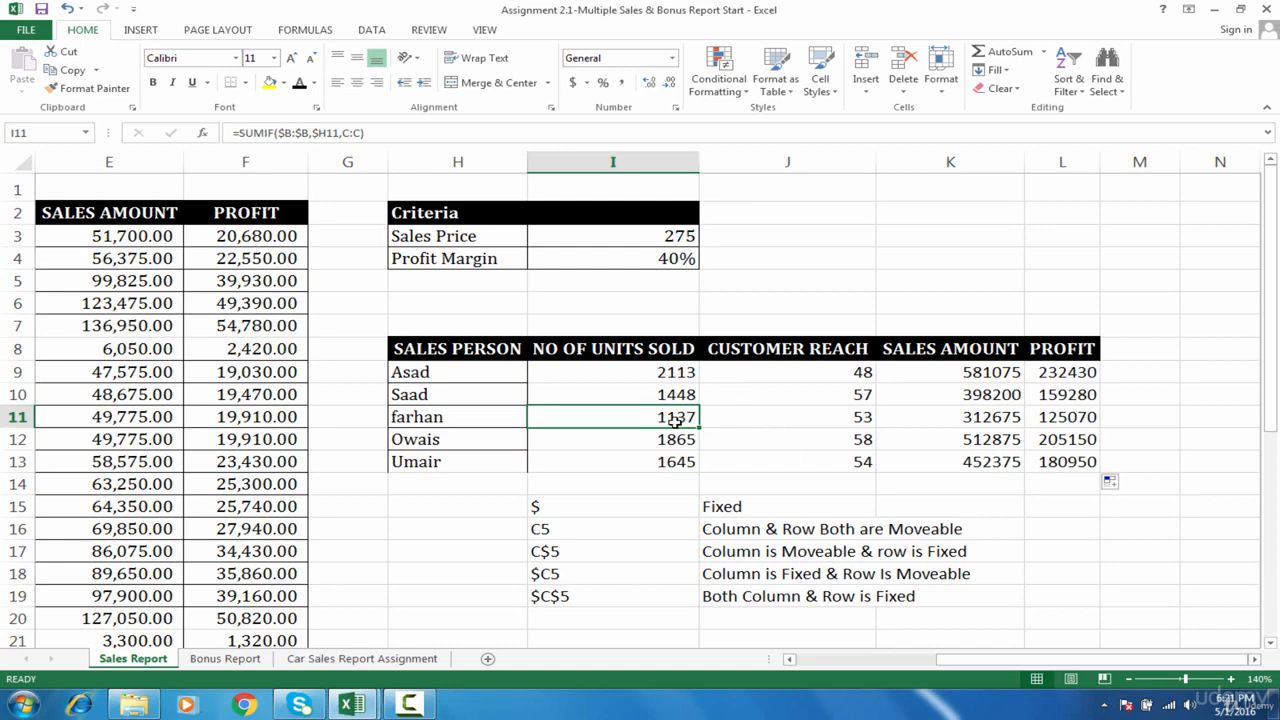
{"action": "double_click", "coordinate": [676, 421]}
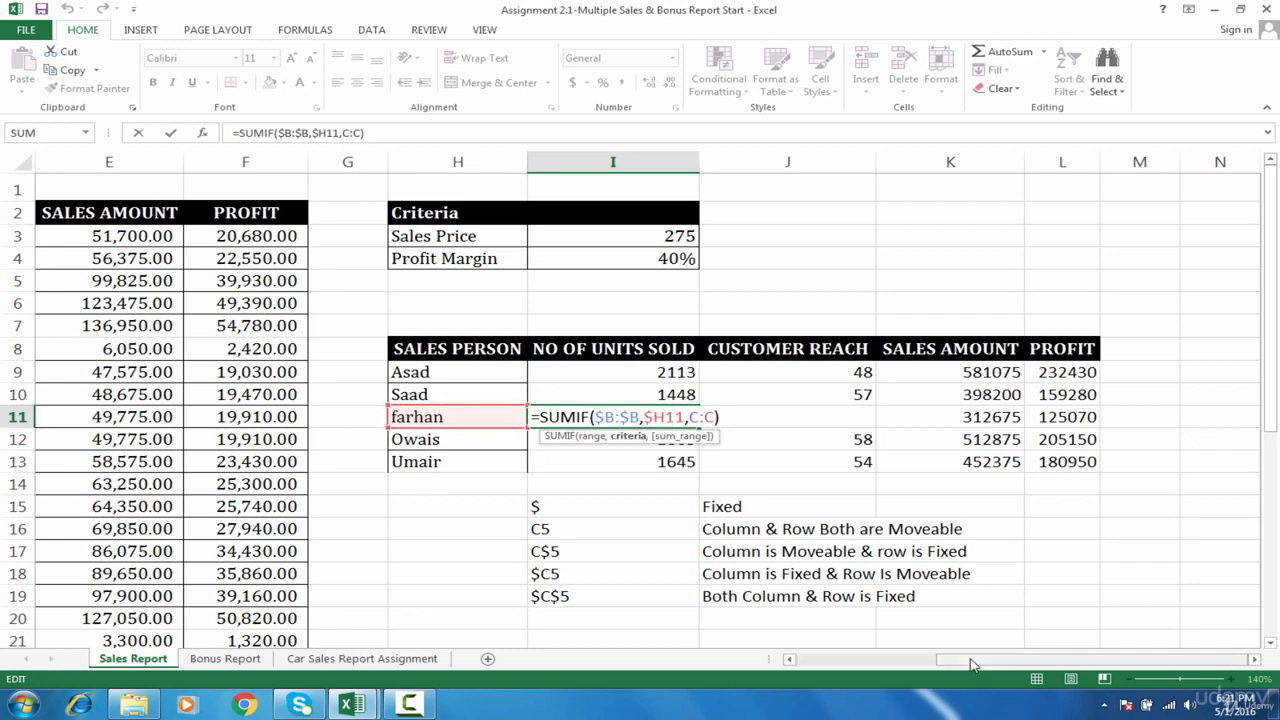
{"action": "left_click_drag", "start_coordinate": [971, 662], "coordinate": [632, 645]}
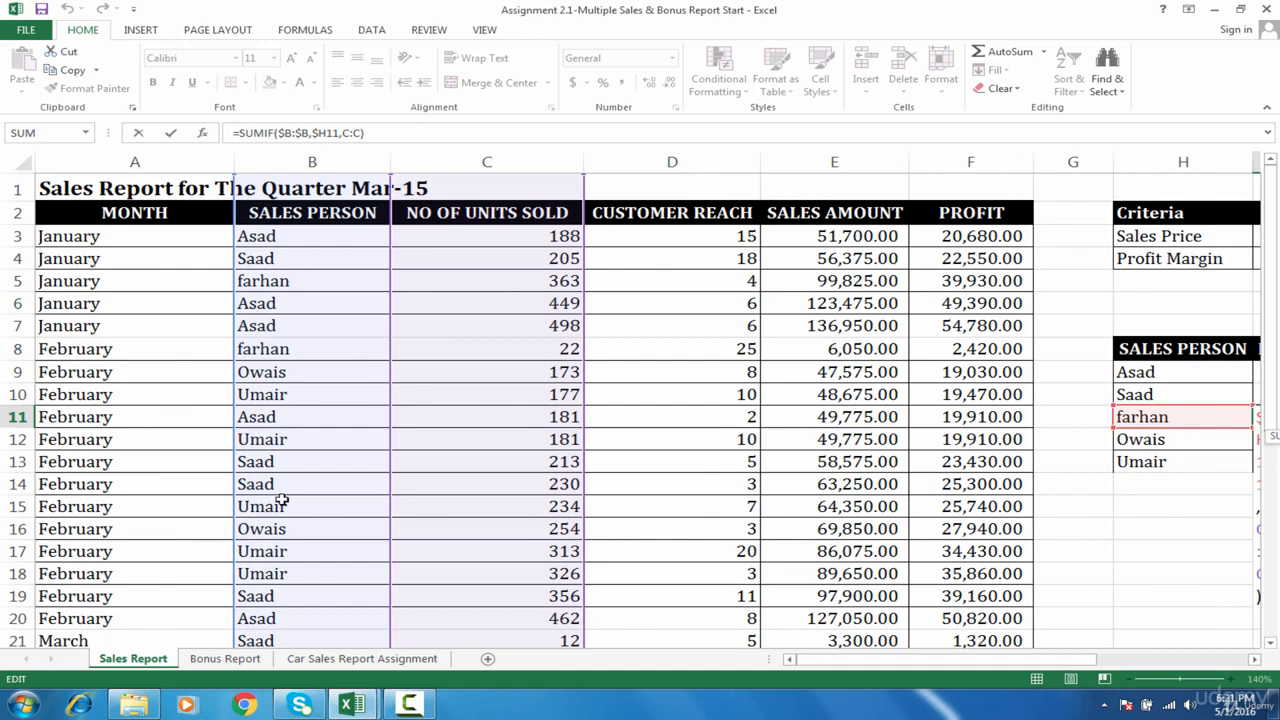
{"action": "left_click_drag", "start_coordinate": [836, 662], "coordinate": [1002, 657]}
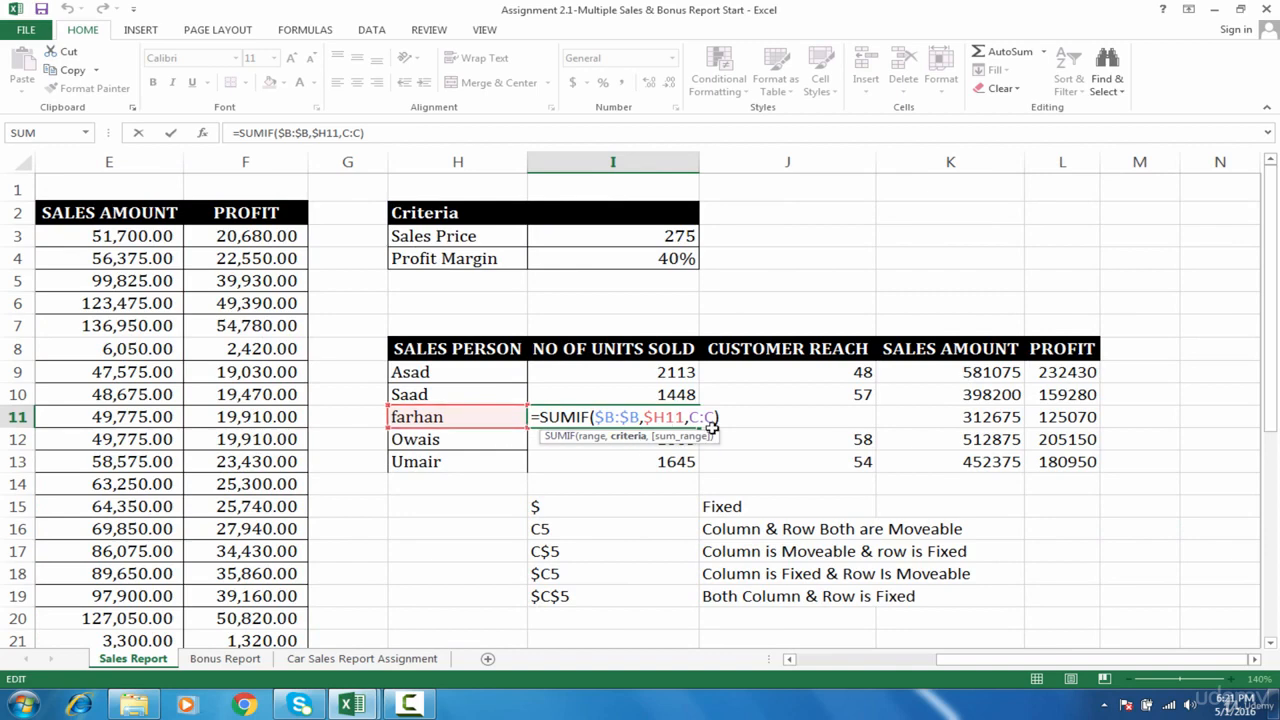
{"action": "key", "text": "Return"}
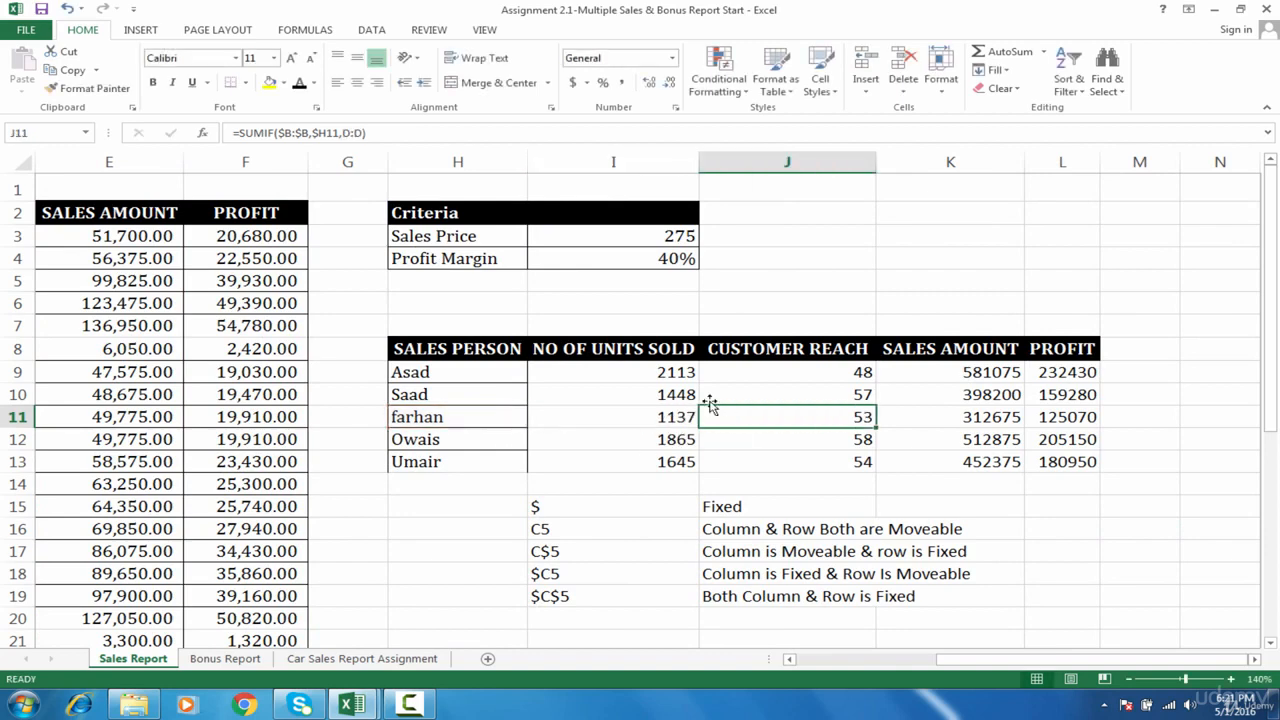
Step: Select the summary results in I9:L13
{"action": "left_click_drag", "start_coordinate": [663, 371], "coordinate": [1080, 470]}
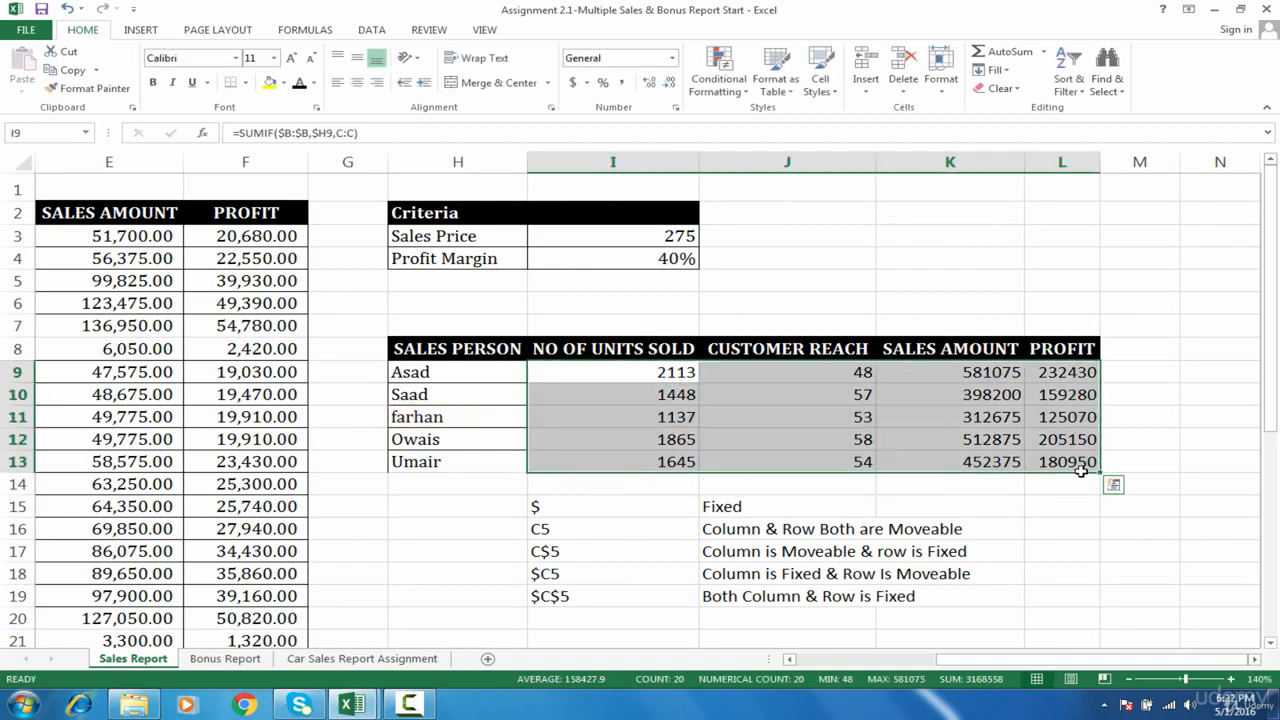